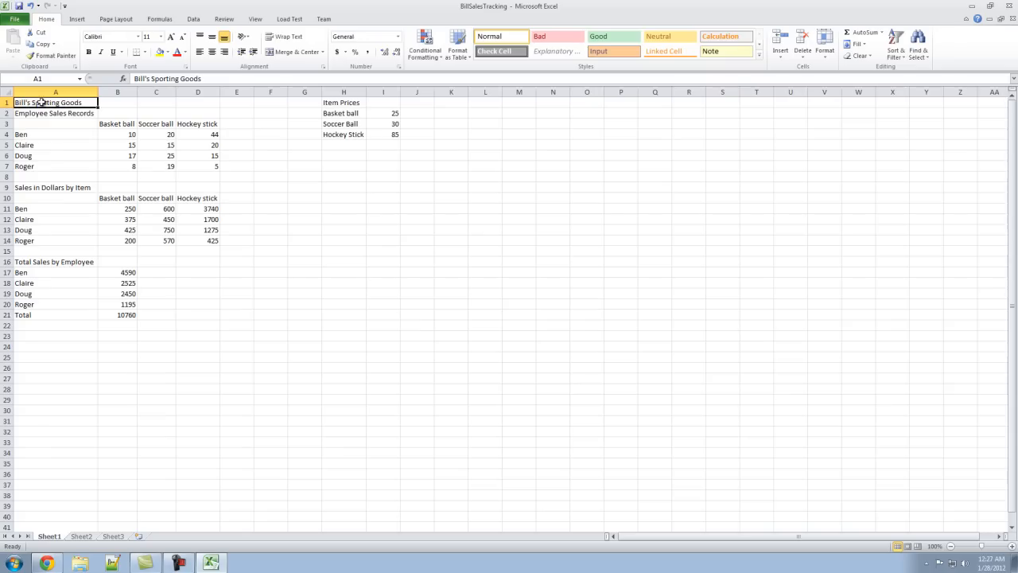
- Merge and center the Bill's Sporting Goods title across A1:D1 and the Employee Sales Records title across A2:D2
left_click_drag(95, 103, 207, 105)
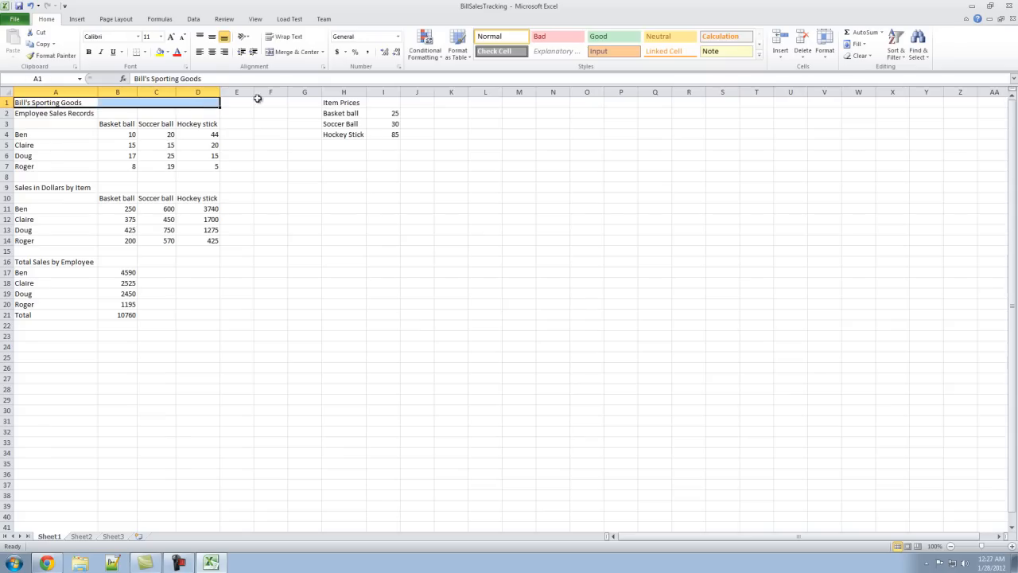
left_click(297, 53)
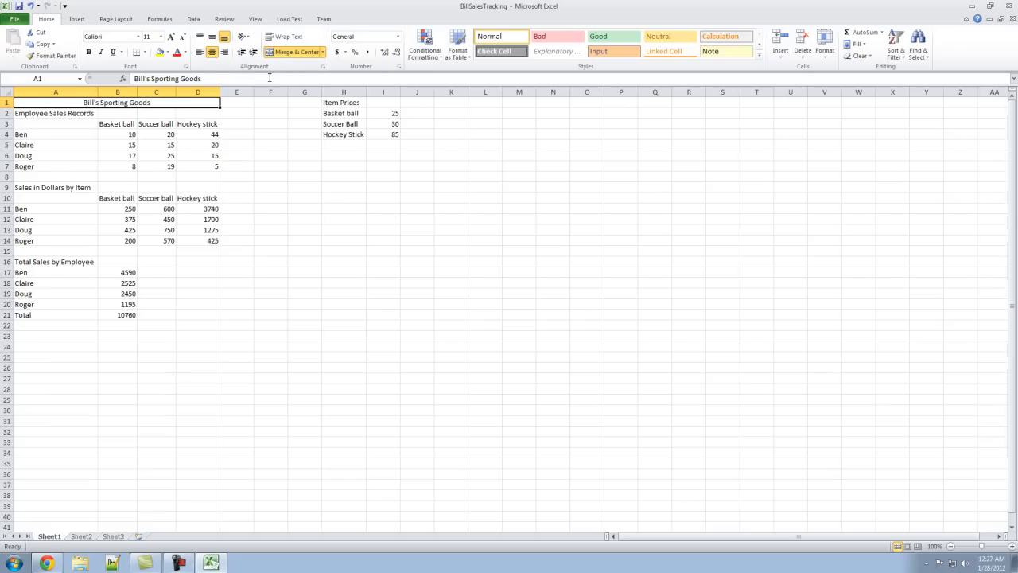
left_click(324, 52)
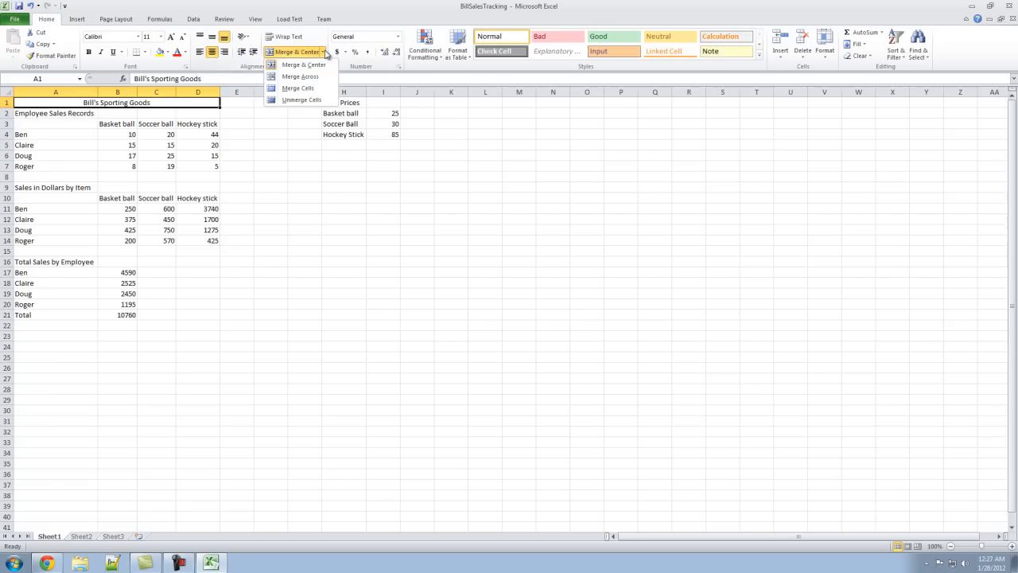
left_click(365, 2)
left_click_drag(36, 115, 191, 113)
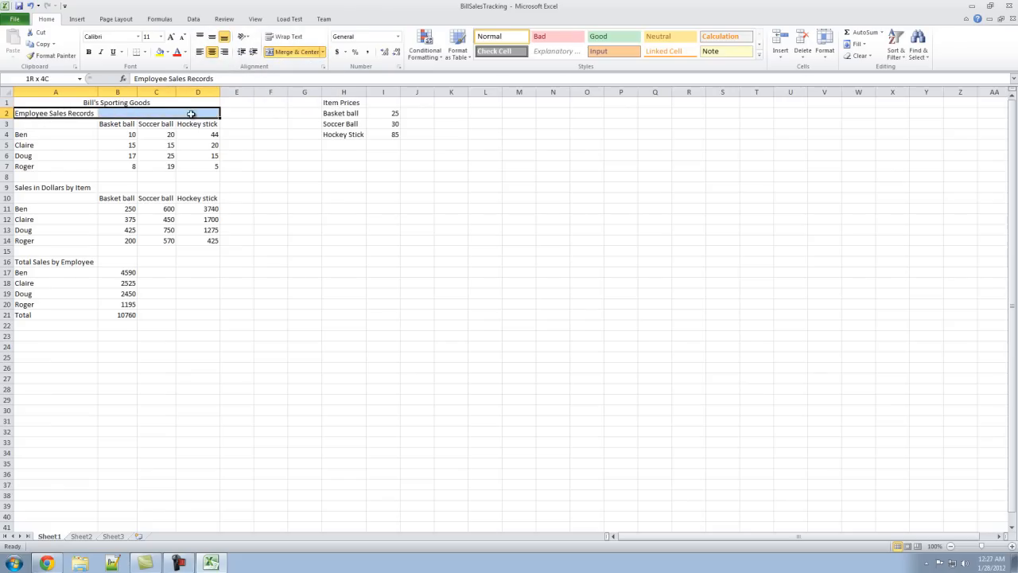
left_click(296, 51)
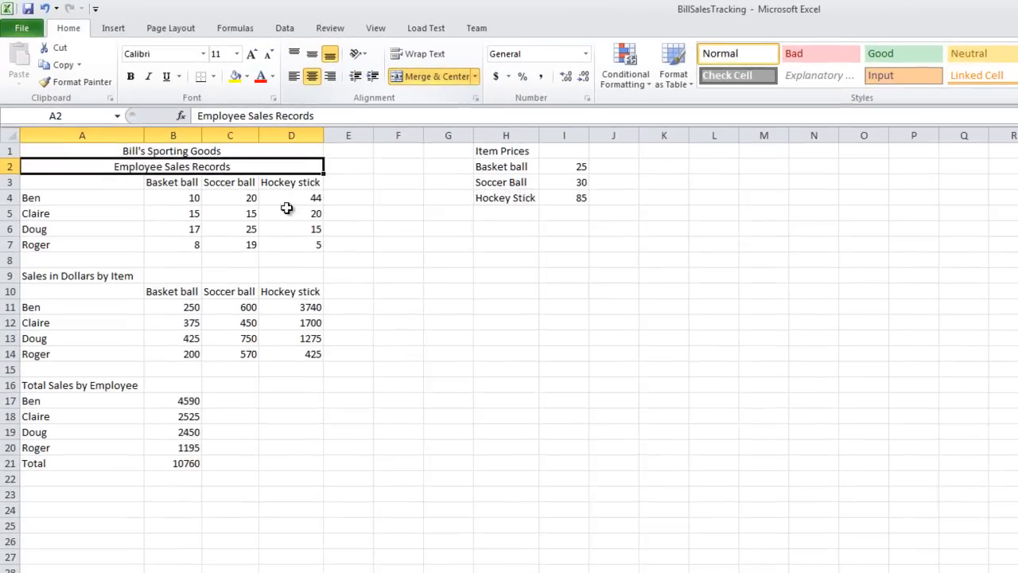
left_click(456, 281)
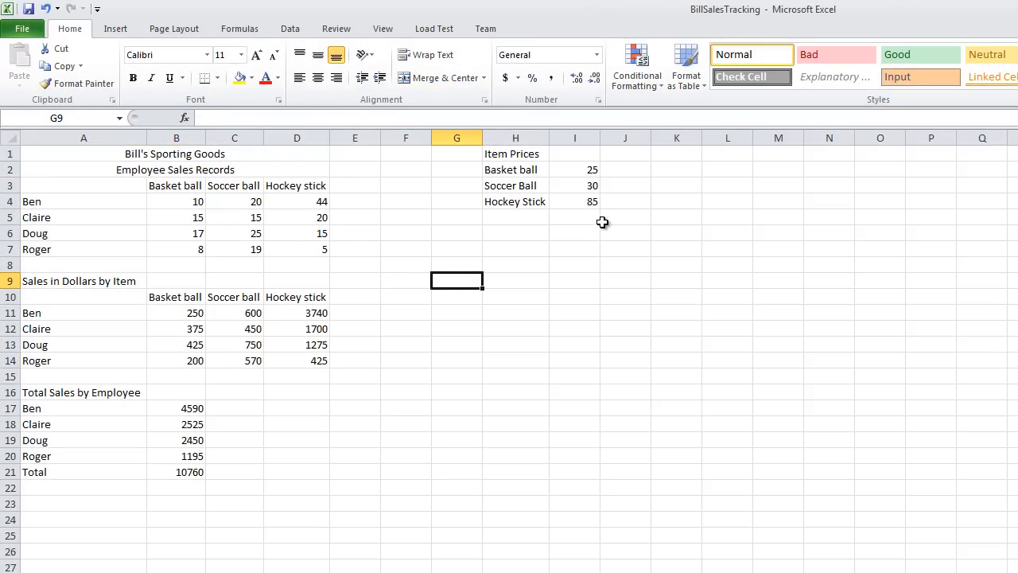
- Merge and center the Item Prices heading across H1:I1 and the Sales in Dollars by Item title across A9:D9
left_click_drag(510, 156, 568, 153)
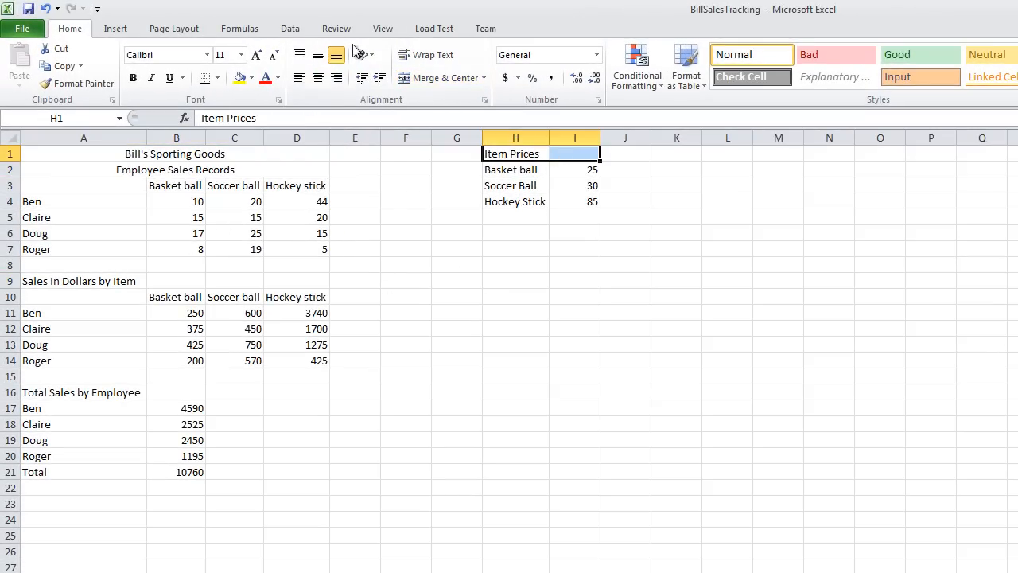
left_click(441, 78)
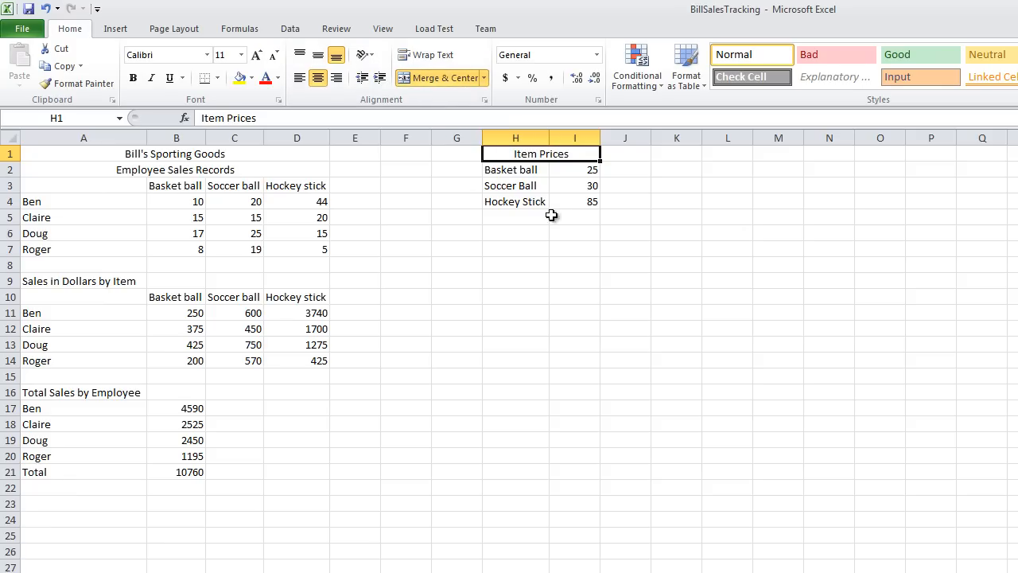
left_click_drag(79, 281, 288, 275)
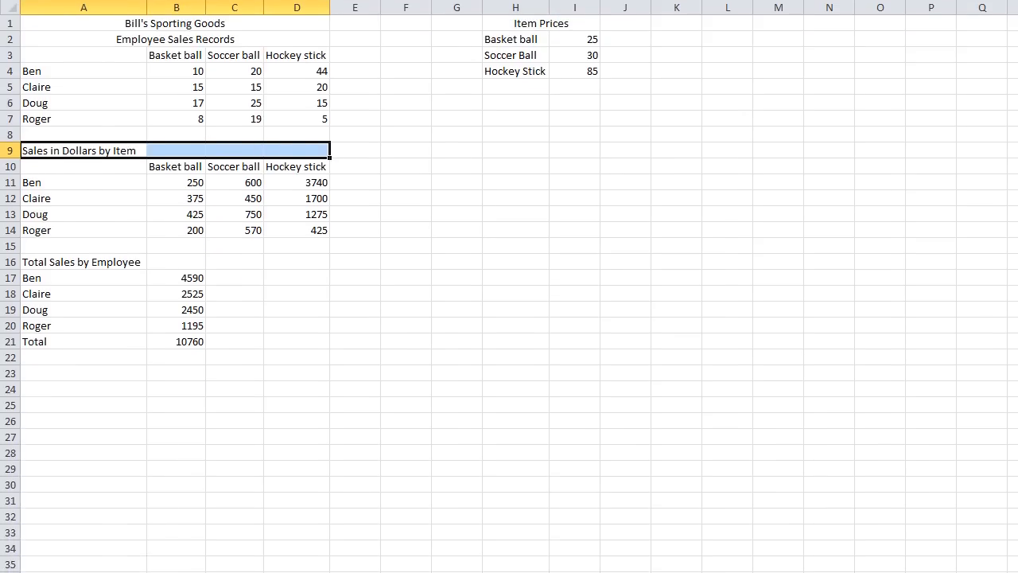
- Try merging and centering the Total Sales by Employee title across A16:D16, and undo it
left_click_drag(37, 260, 241, 253)
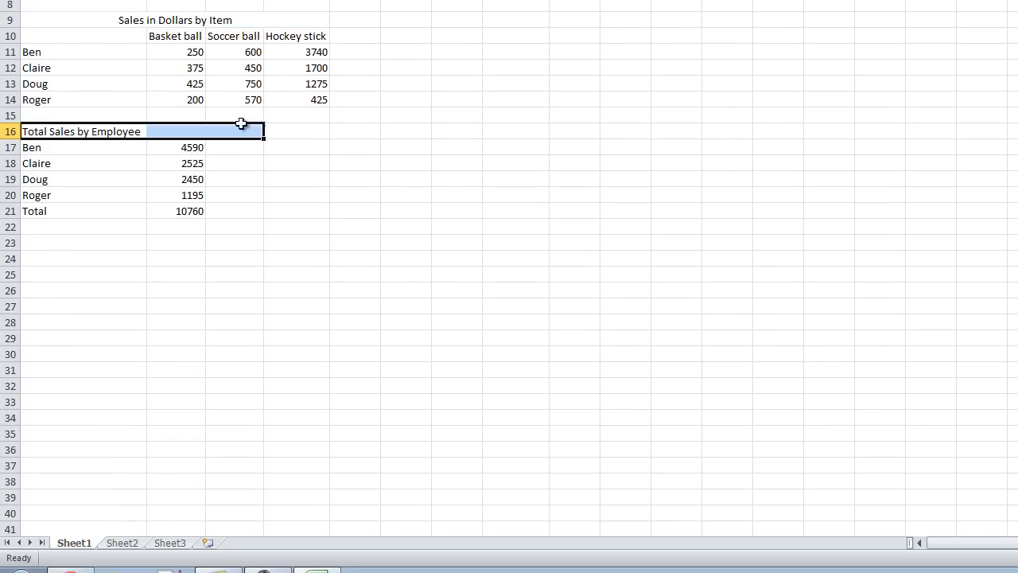
left_click_drag(241, 123, 290, 126)
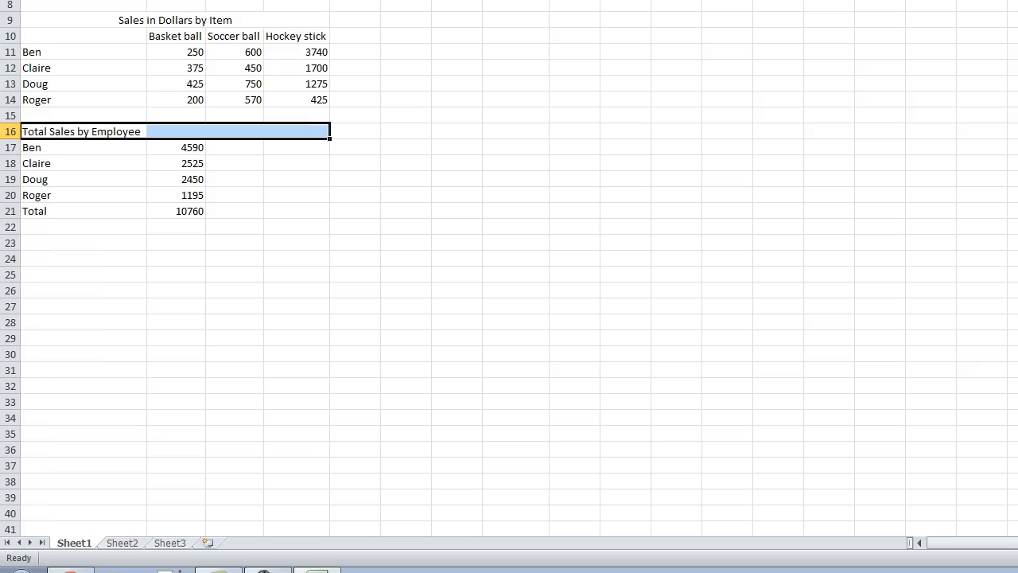
left_click(445, 16)
left_click(456, 162)
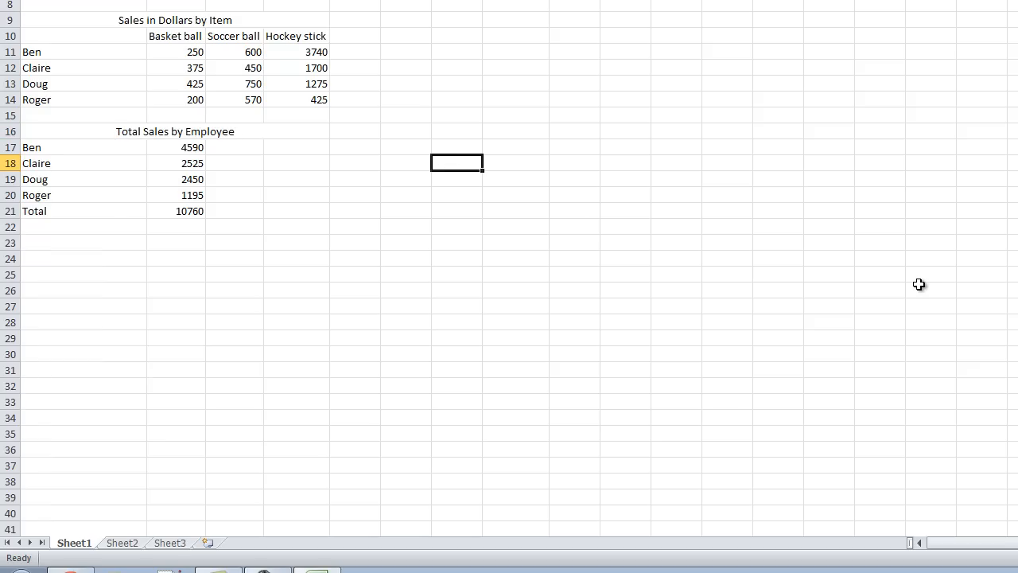
key("ctrl+z")
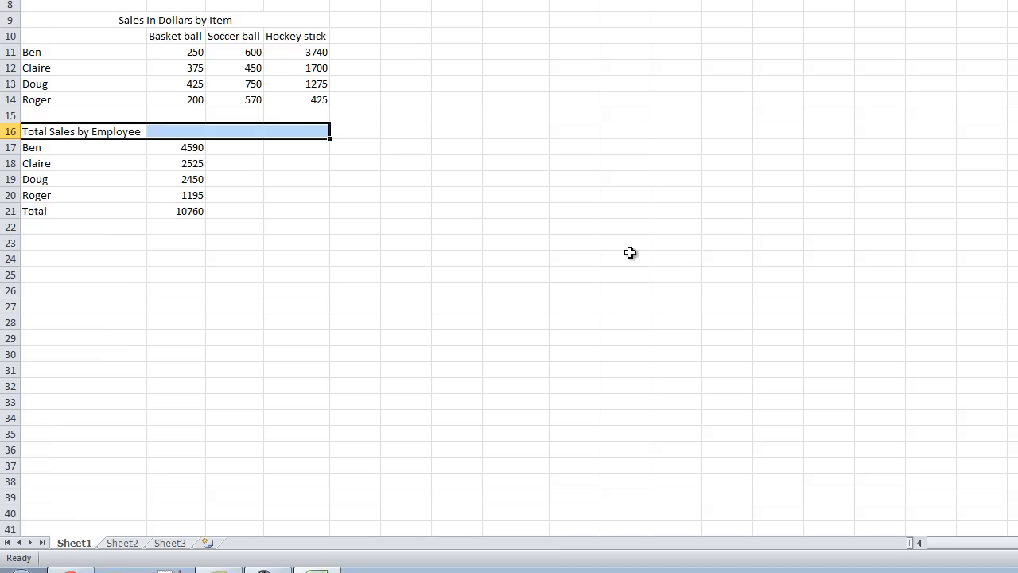
- Merge and center the Total Sales by Employee title across only A16:B16
left_click(63, 192)
left_click_drag(73, 132, 198, 132)
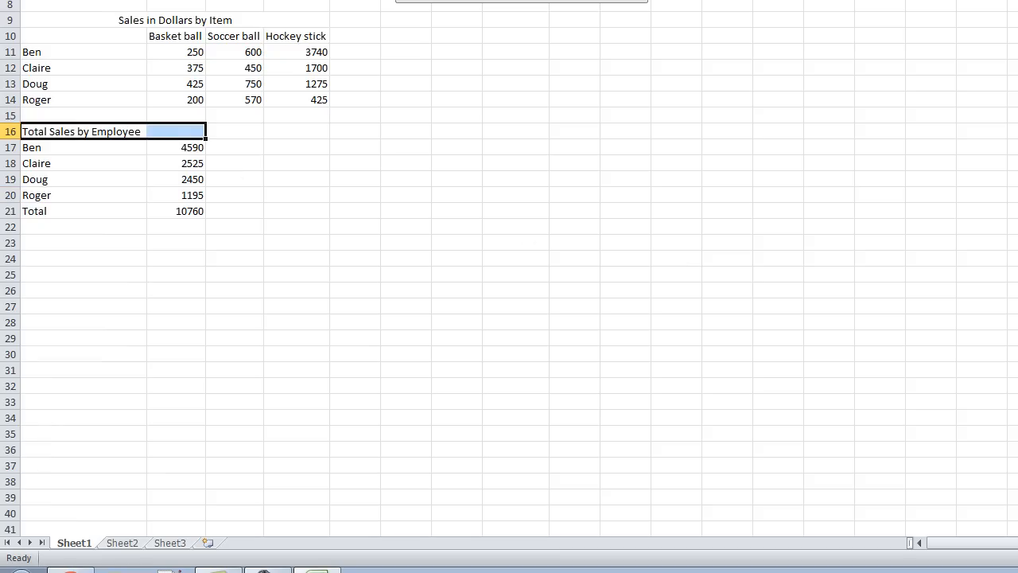
left_click(413, 1)
left_click(337, 321)
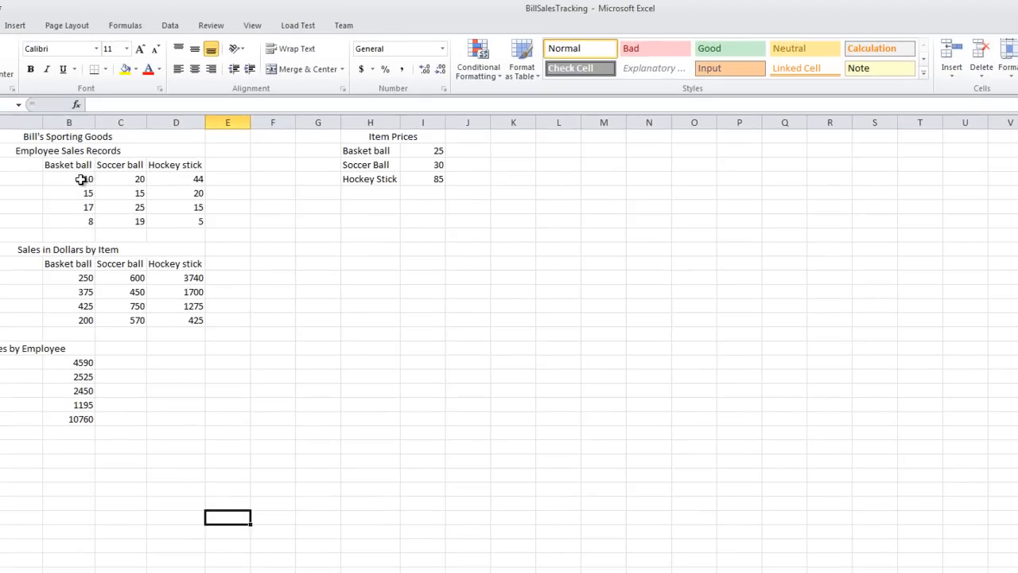
left_click_drag(86, 178, 165, 220)
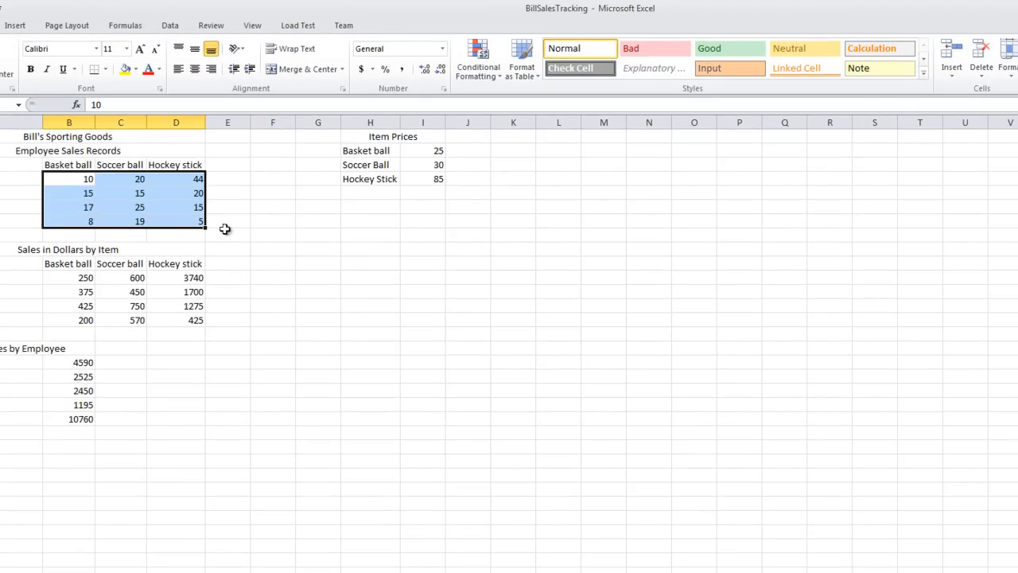
left_click(442, 50)
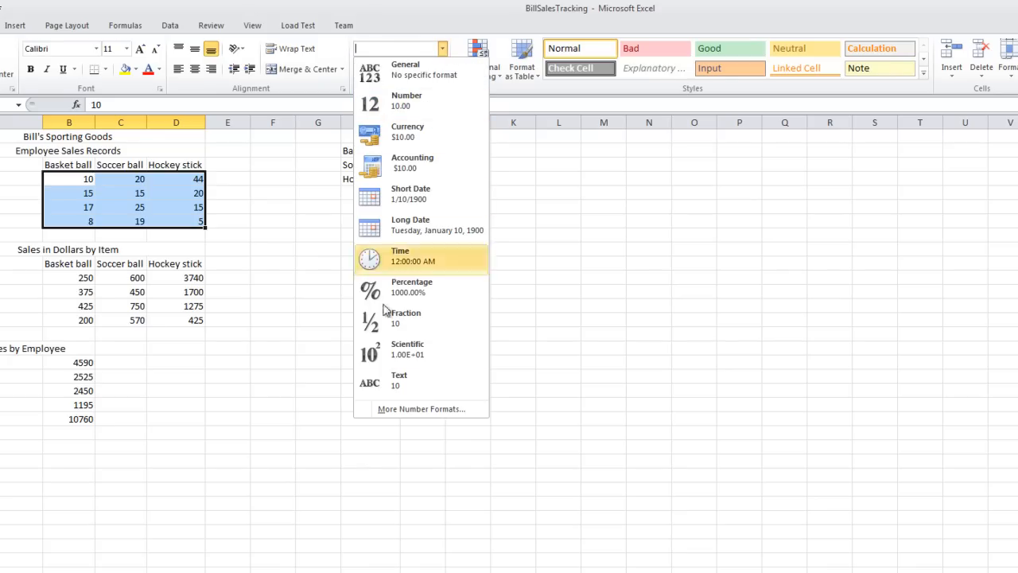
left_click(473, 6)
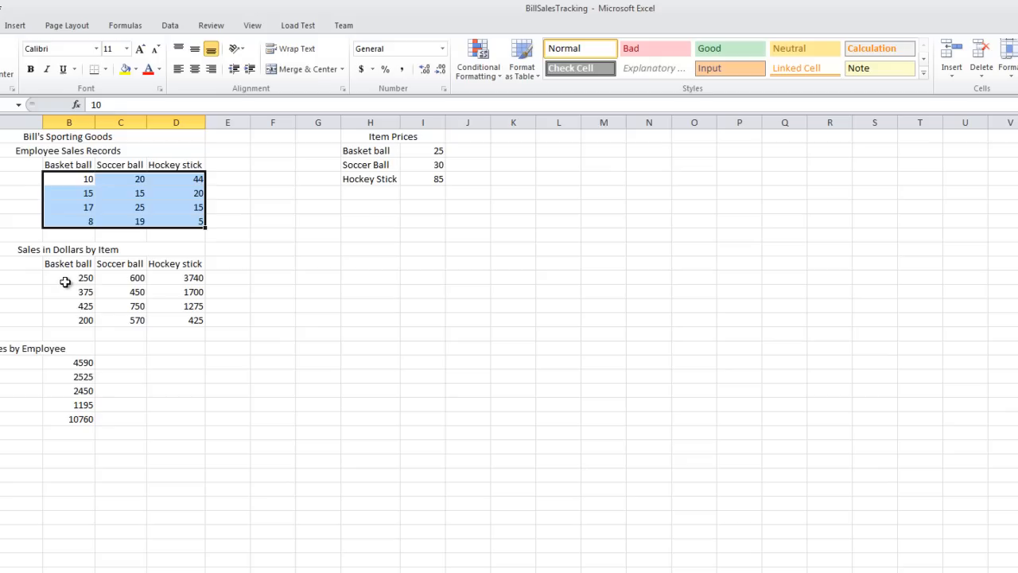
- Format the Sales in Dollars by Item figures with the dollar Accounting format in B11:D11 and B14:D14, and comma style in B12:D13
left_click_drag(68, 280, 195, 280)
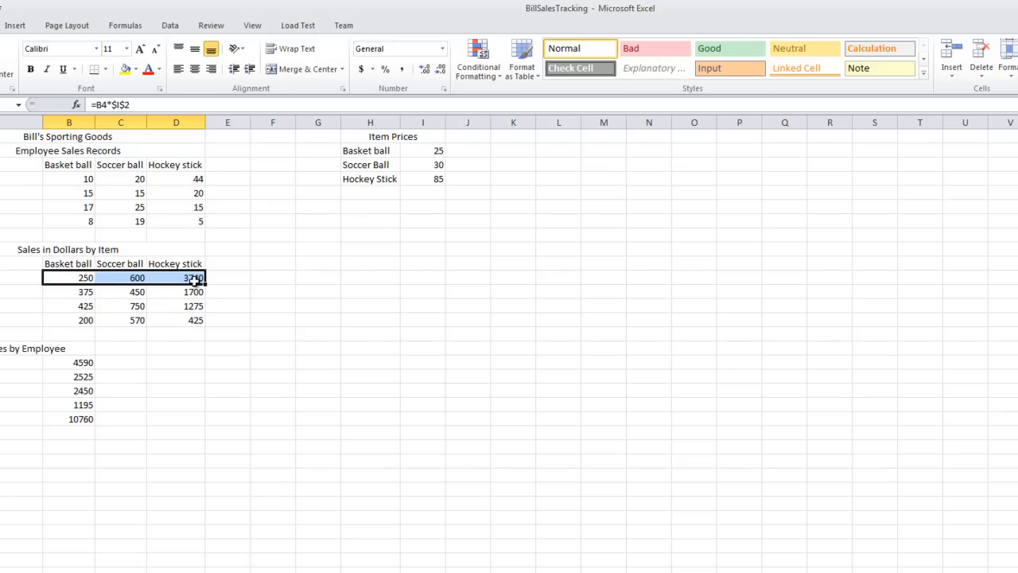
left_click(362, 70)
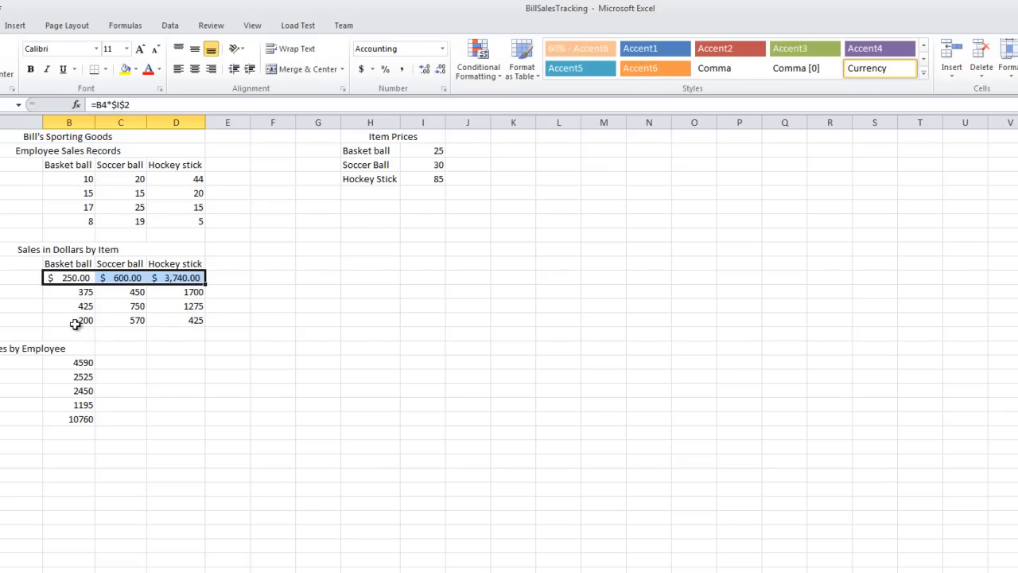
left_click_drag(70, 323, 170, 320)
left_click(362, 70)
left_click_drag(75, 293, 178, 301)
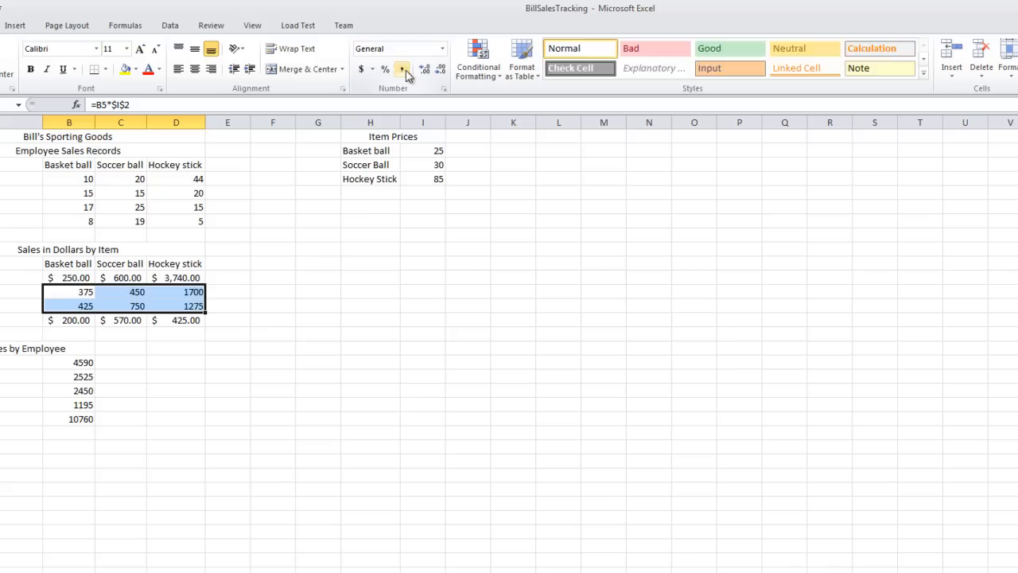
left_click(404, 71)
left_click(99, 322)
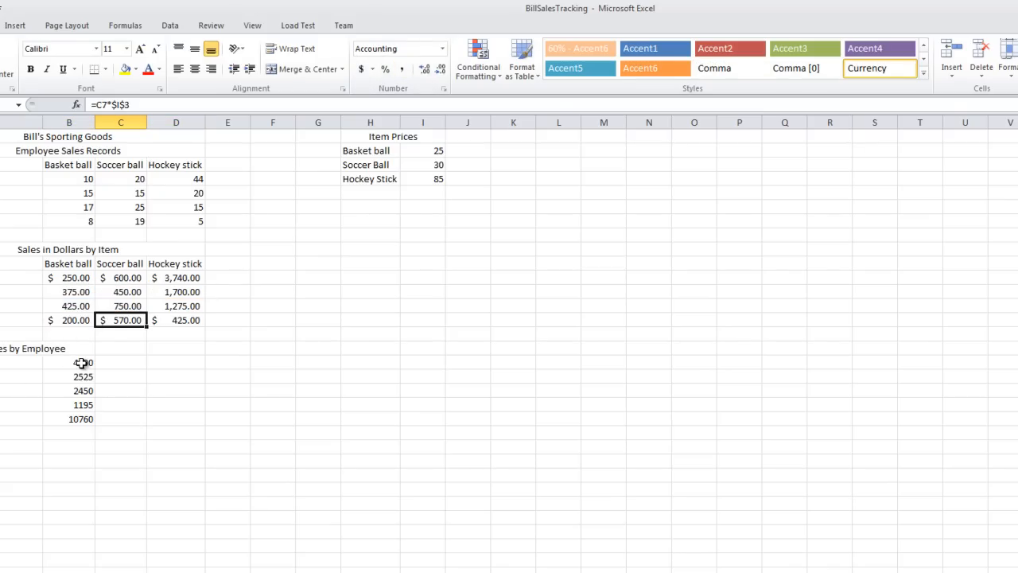
- Format the Total Sales by Employee figures with the dollar Accounting format in B17 and B21, and comma style in B18:B20
mouse_move(81, 362)
left_mouse_down()
mouse_move(76, 412)
mouse_move(79, 364)
left_mouse_up()
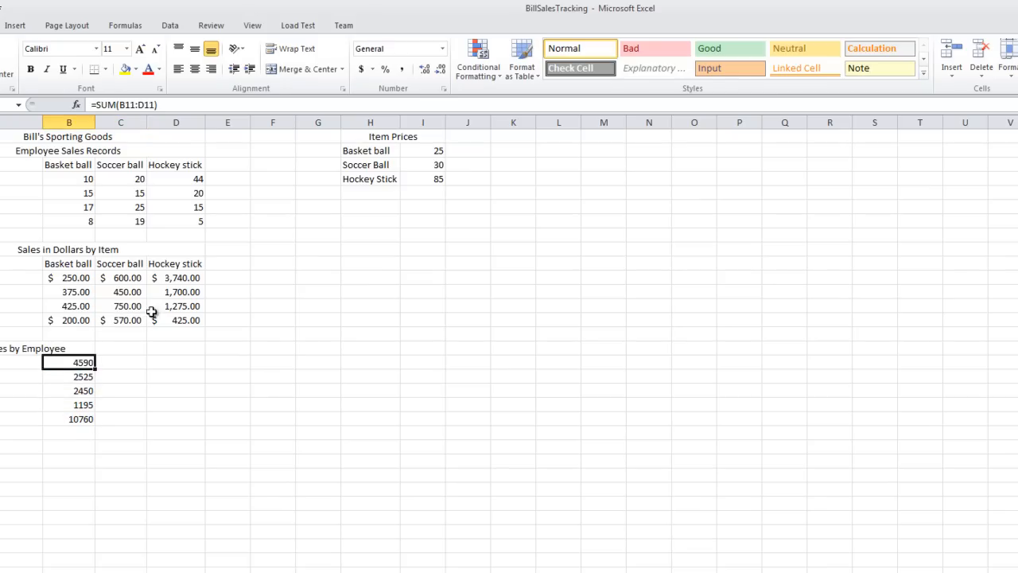
left_click(361, 70)
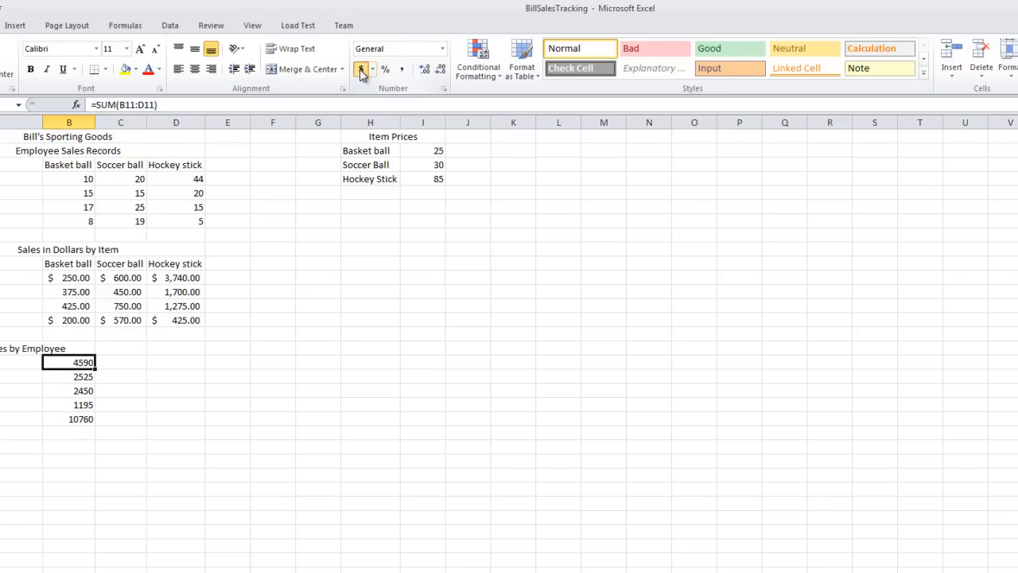
left_click(78, 417)
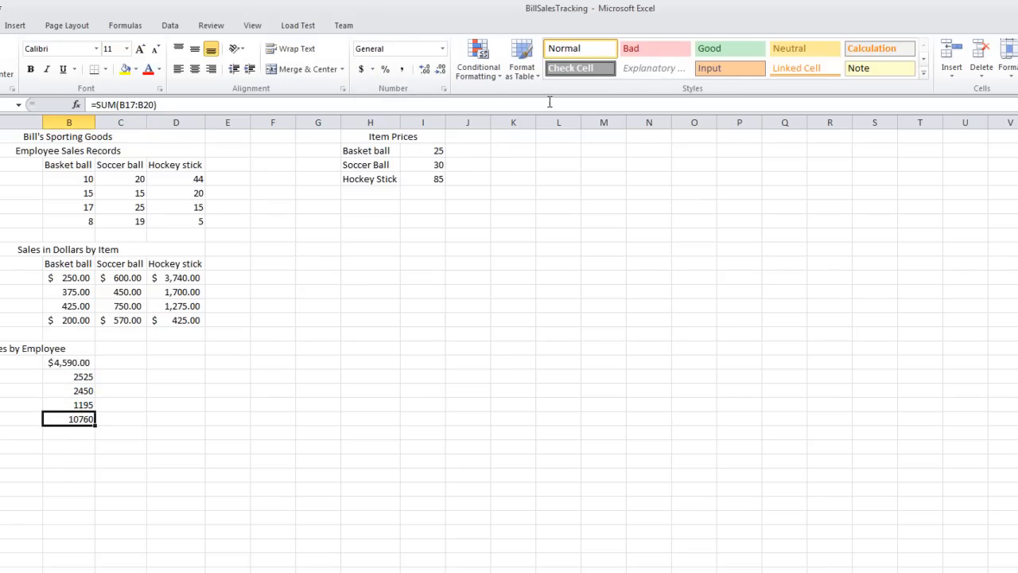
left_click(361, 70)
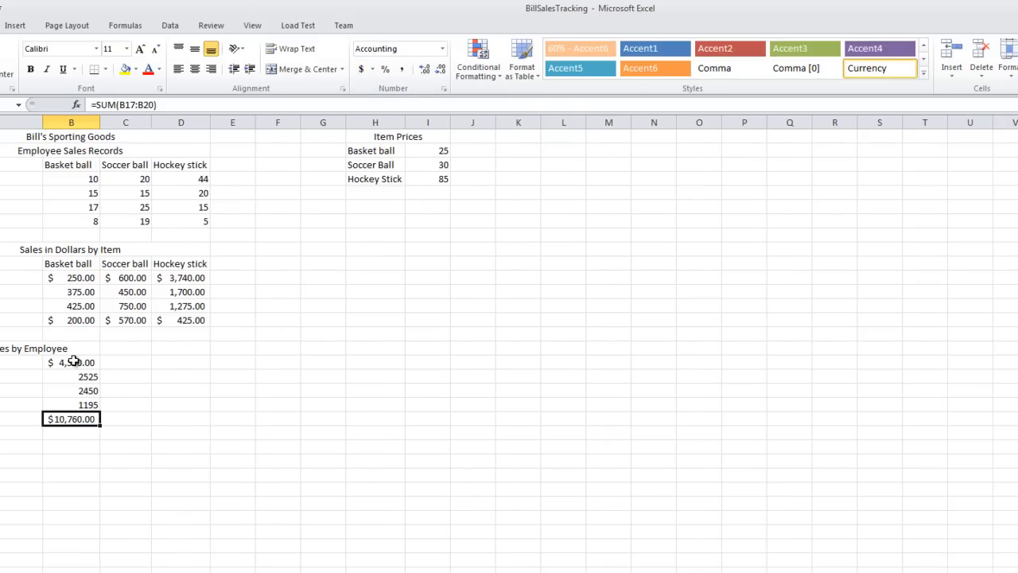
left_click_drag(87, 377, 87, 404)
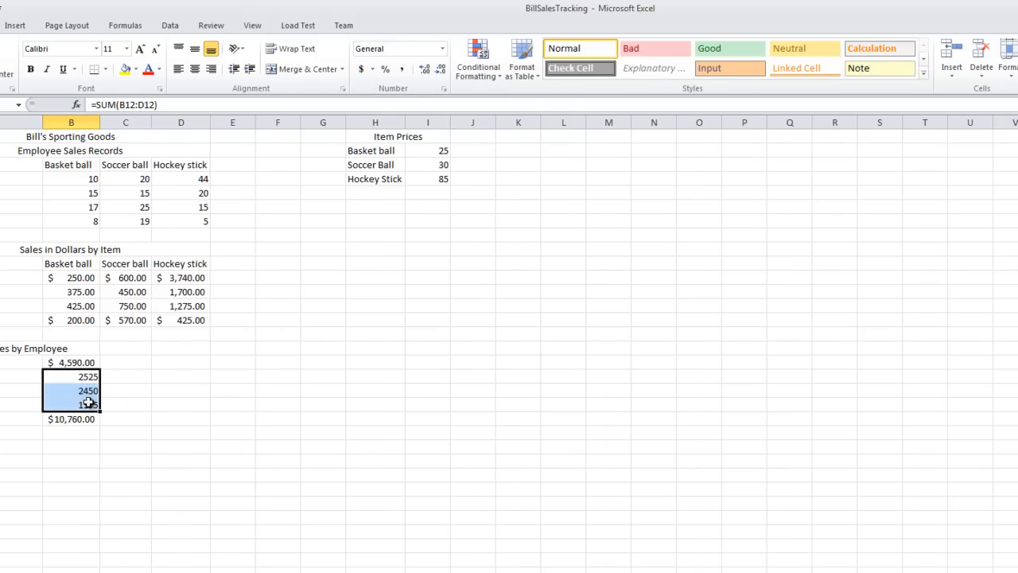
left_click(404, 70)
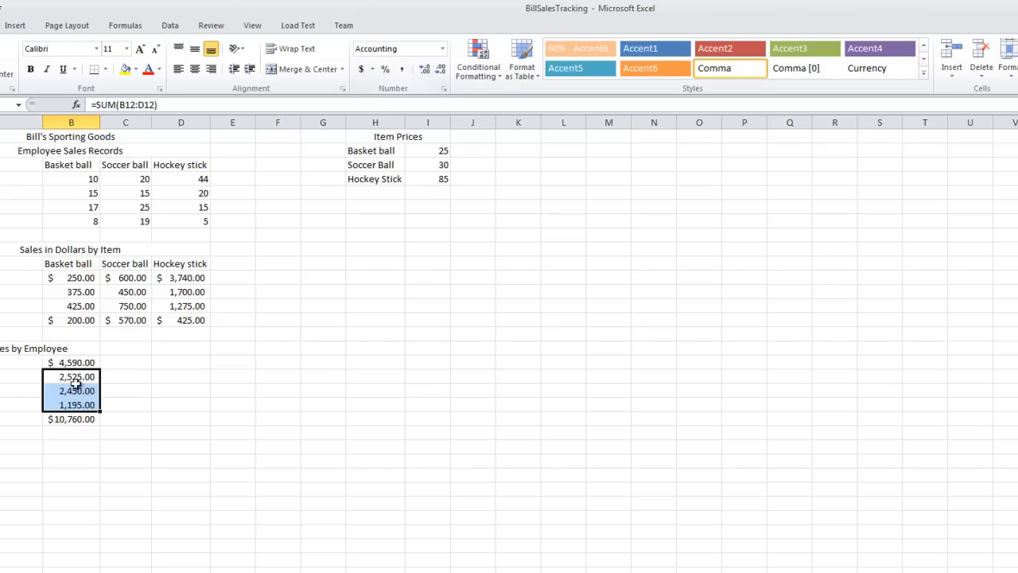
left_click(86, 417)
left_click(755, 527)
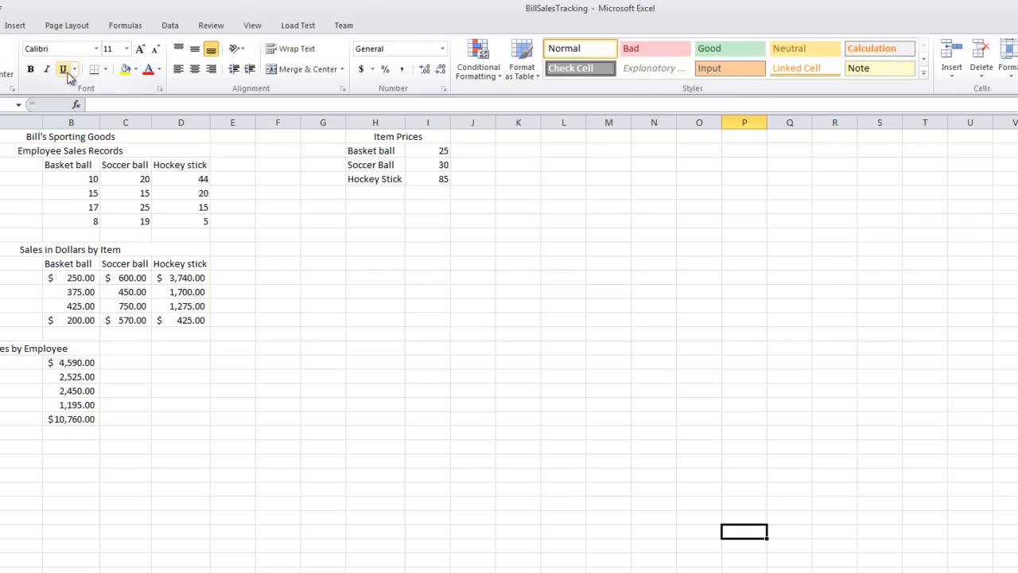
- Underline the last employee's sales figure in B20 and double underline the total in B21
left_click(79, 405)
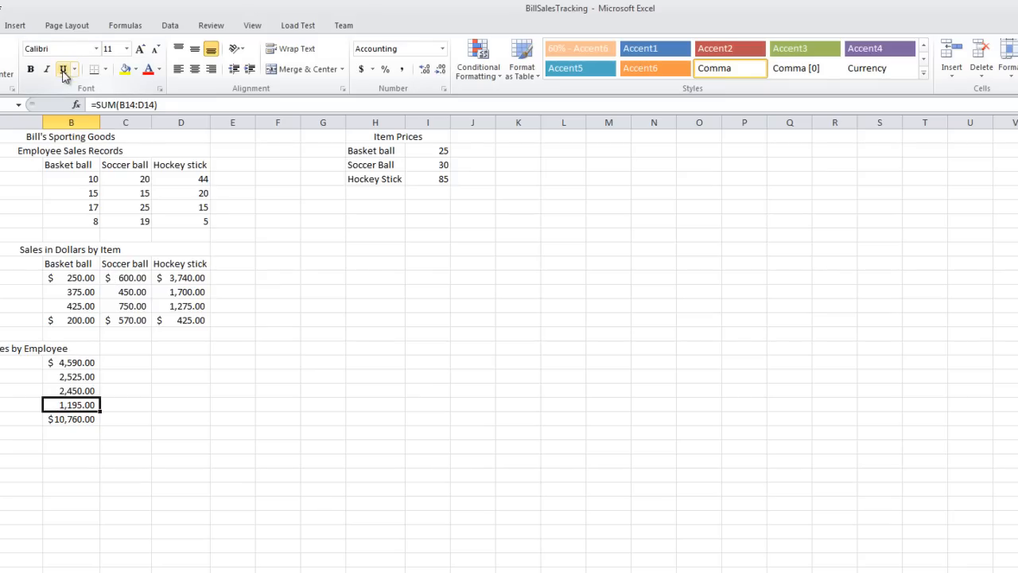
left_click(86, 490)
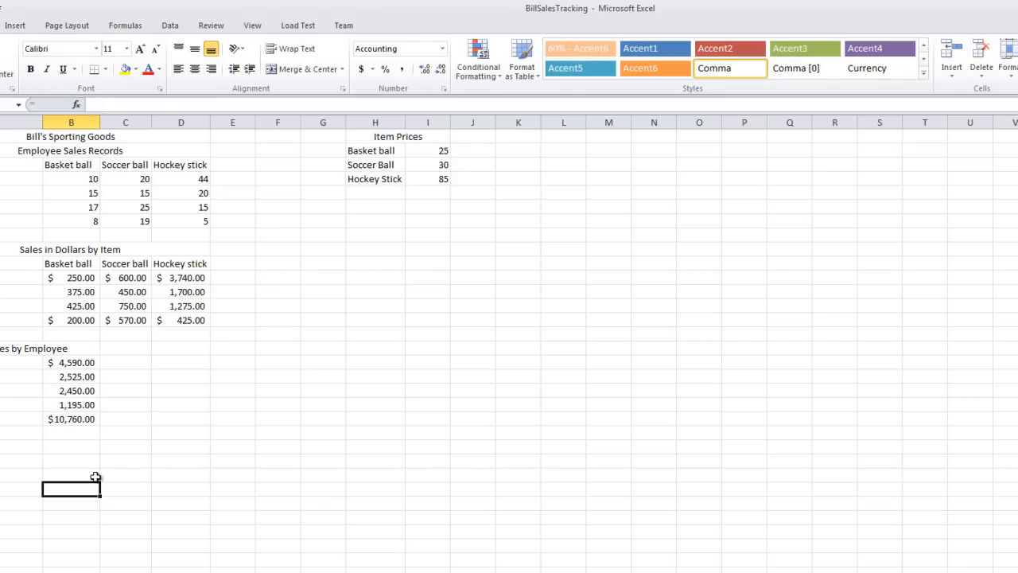
left_click(87, 406)
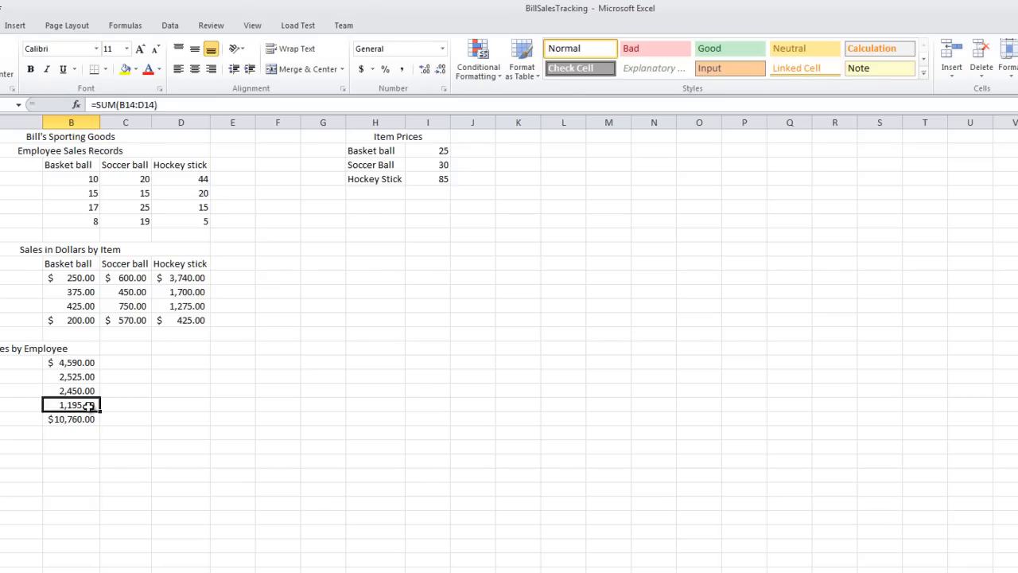
left_click(62, 69)
left_click(82, 422)
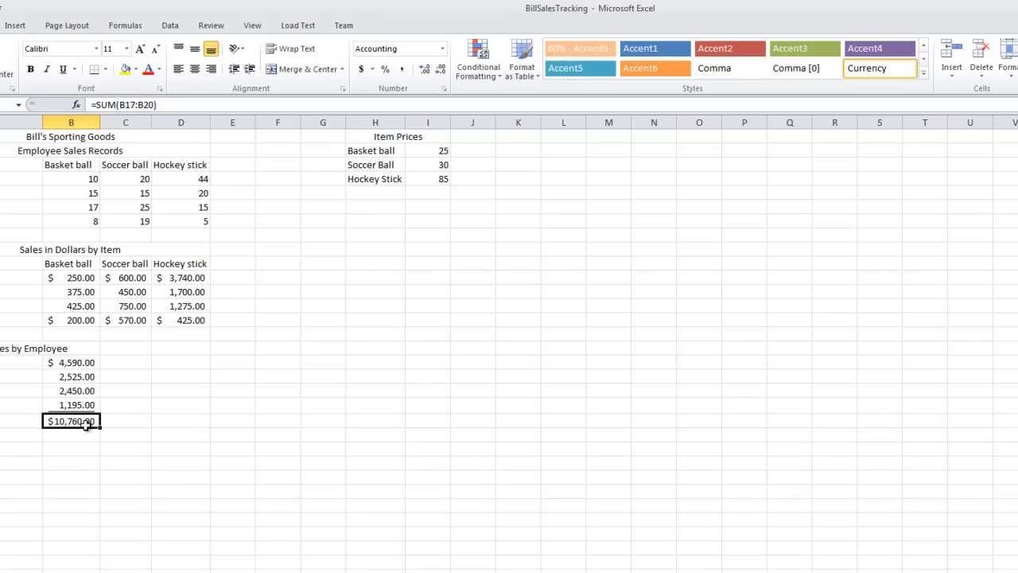
left_click(74, 69)
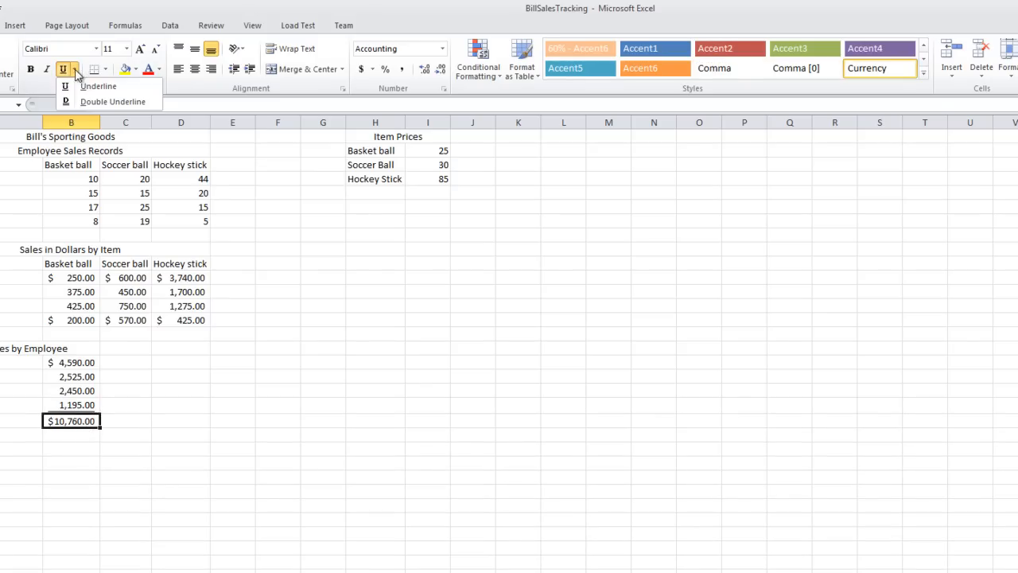
left_click(113, 102)
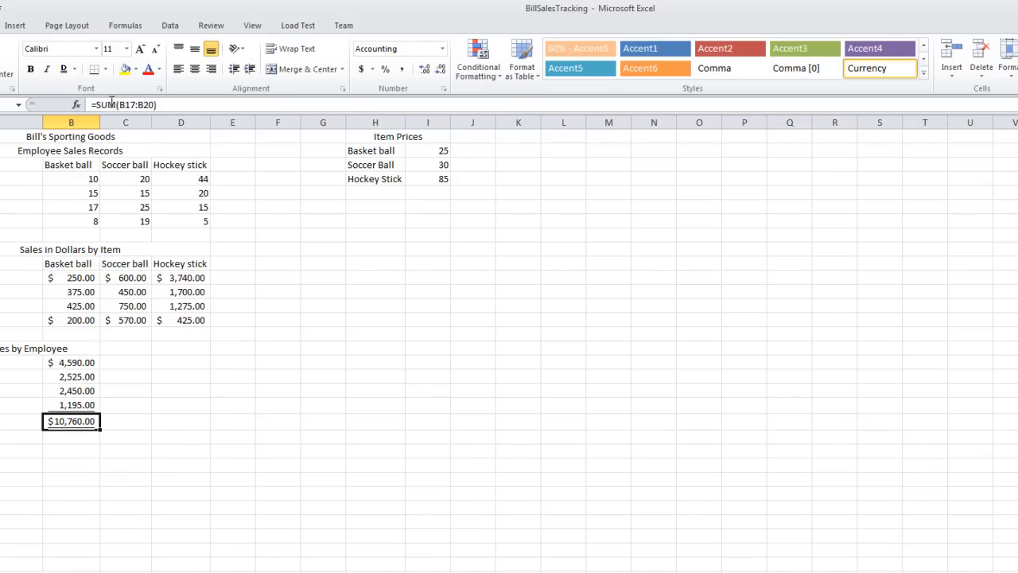
left_click(217, 447)
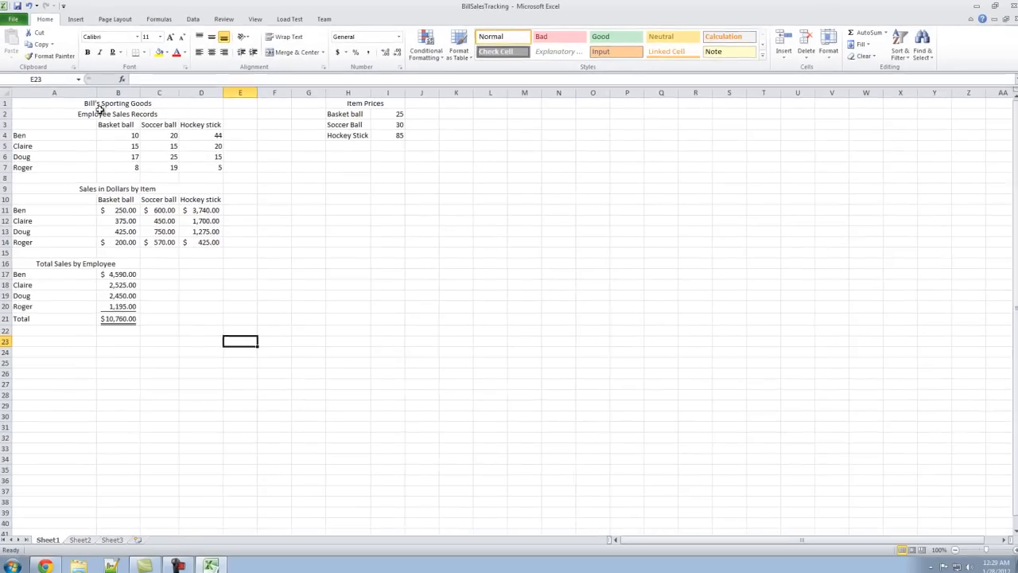
- Fill the whole data range A1:I21 with the light tan theme background color
left_click(42, 139)
left_click_drag(97, 103, 383, 316)
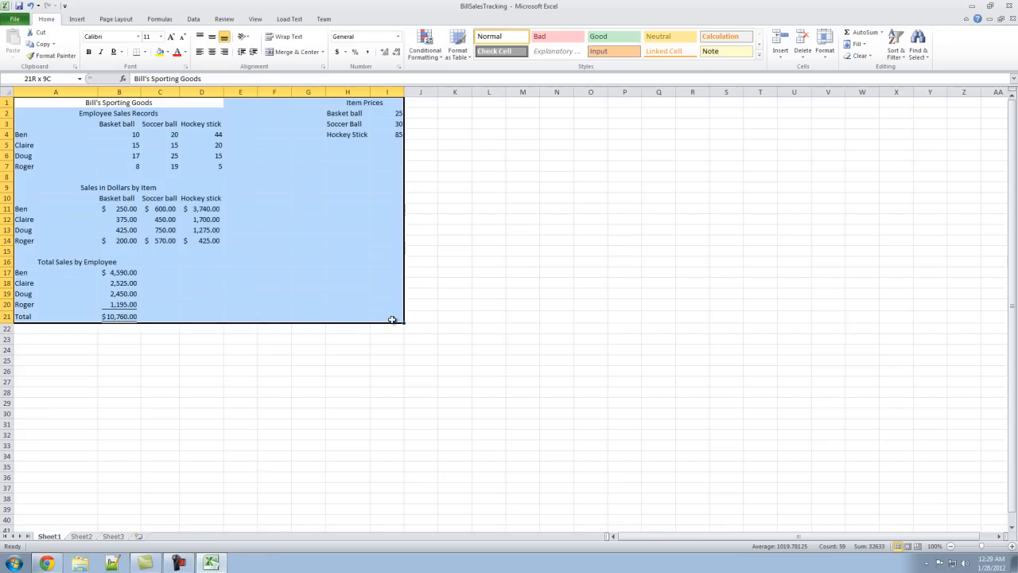
left_click_drag(396, 320, 394, 320)
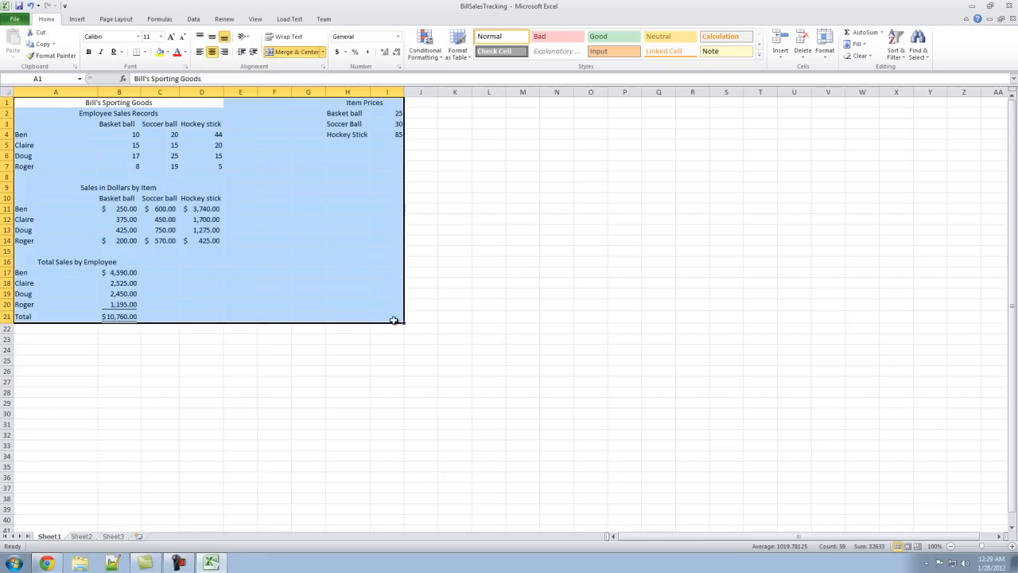
left_click(169, 52)
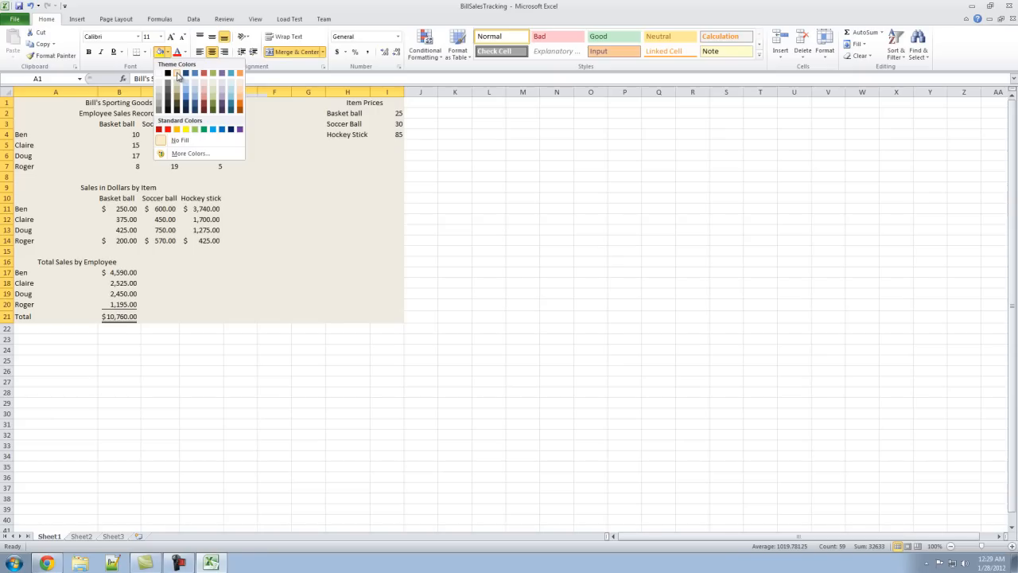
left_click(177, 73)
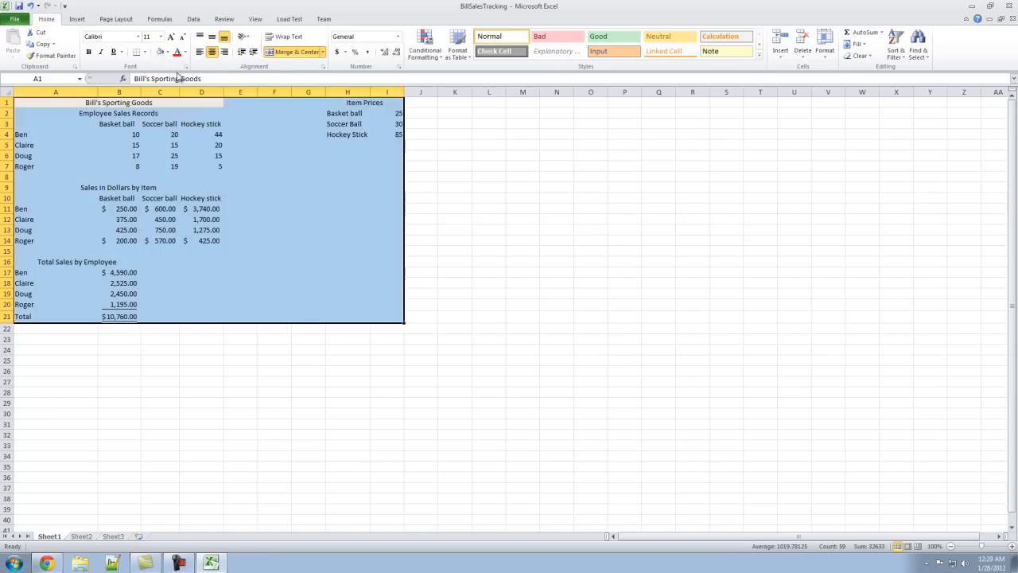
left_click(276, 257)
left_click(686, 442)
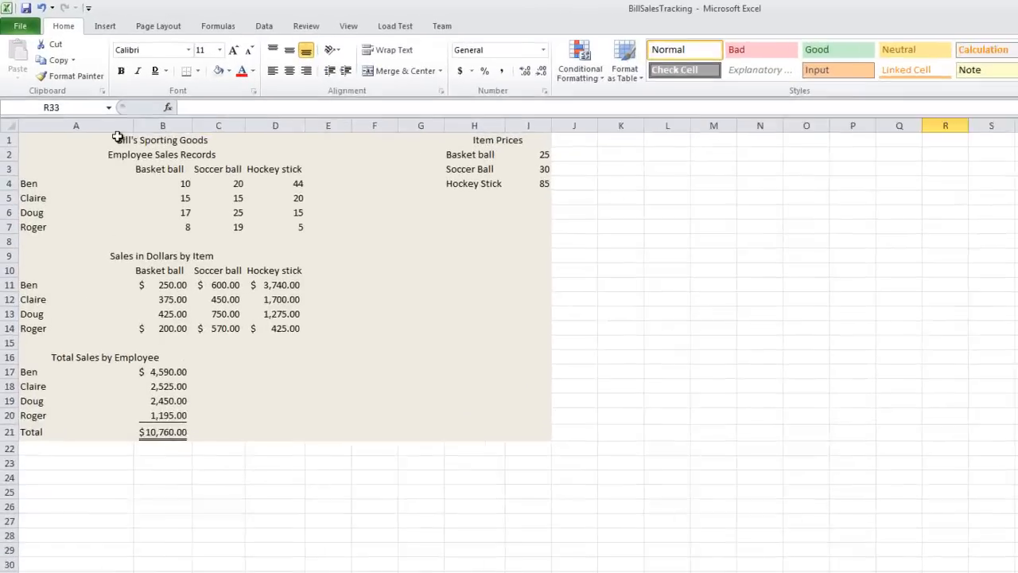
- Try the All Borders option on A1:I21 and undo it
left_click_drag(79, 103, 166, 140)
left_click_drag(248, 209, 538, 475)
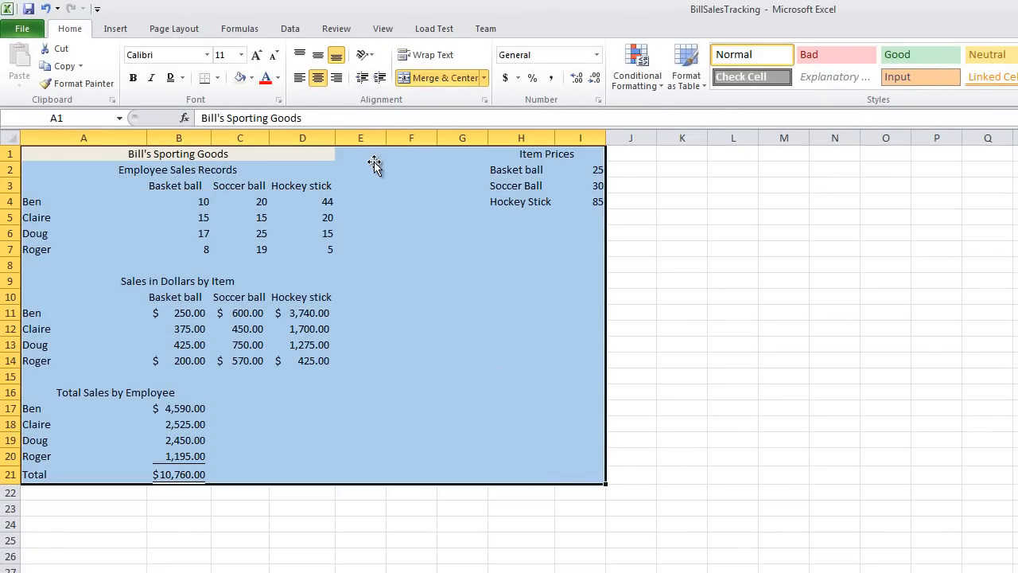
left_click(220, 78)
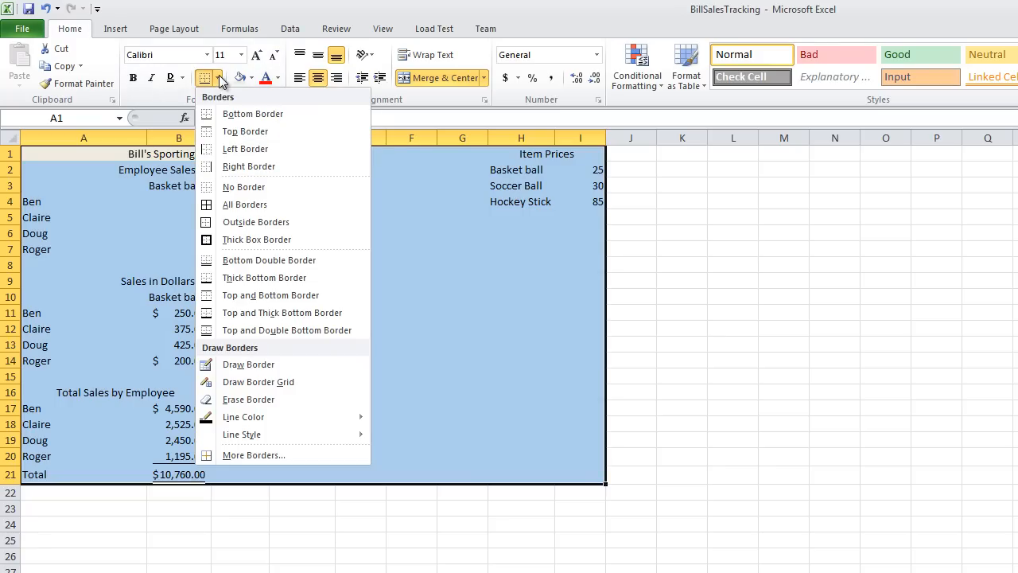
left_click(239, 210)
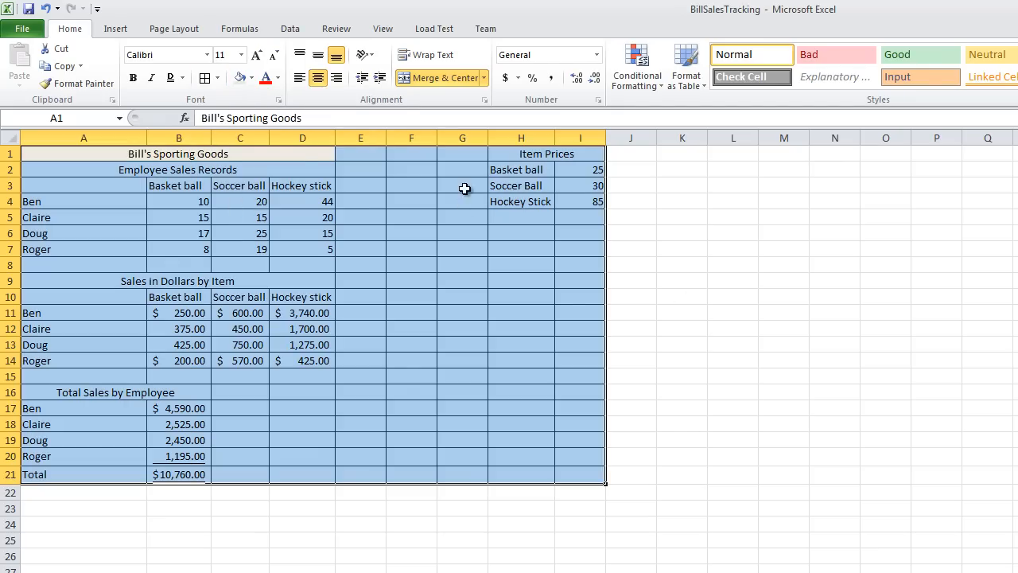
key("ctrl+z")
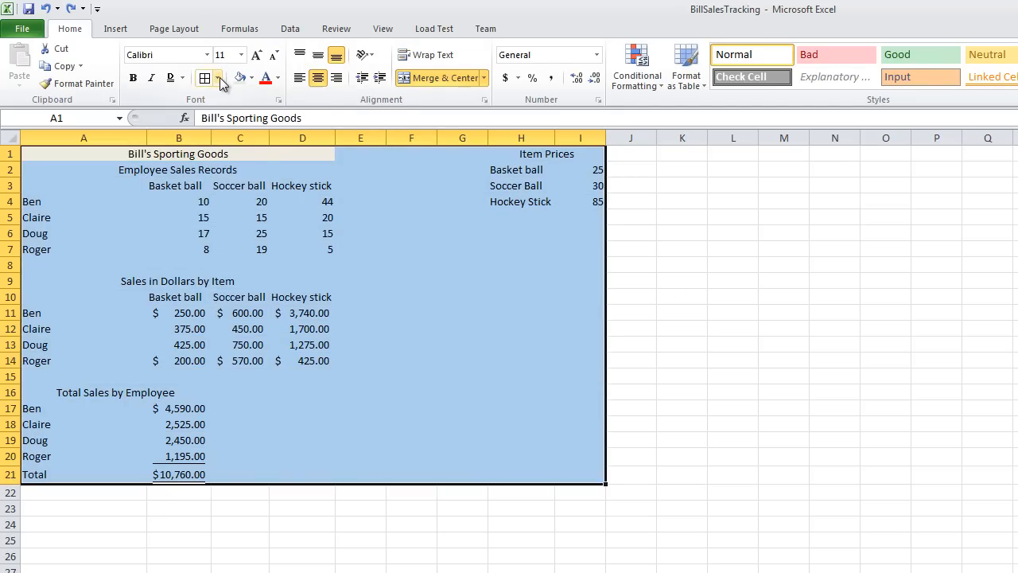
- Apply a Thick Box Border around the data range A1:I21
left_click(219, 77)
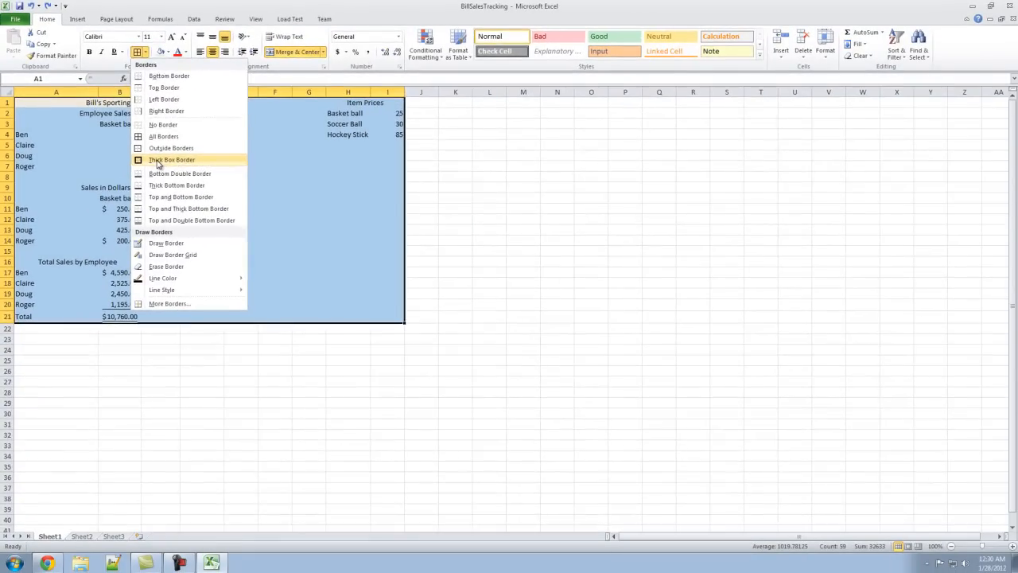
left_click(165, 170)
left_click(409, 321)
left_click(421, 392)
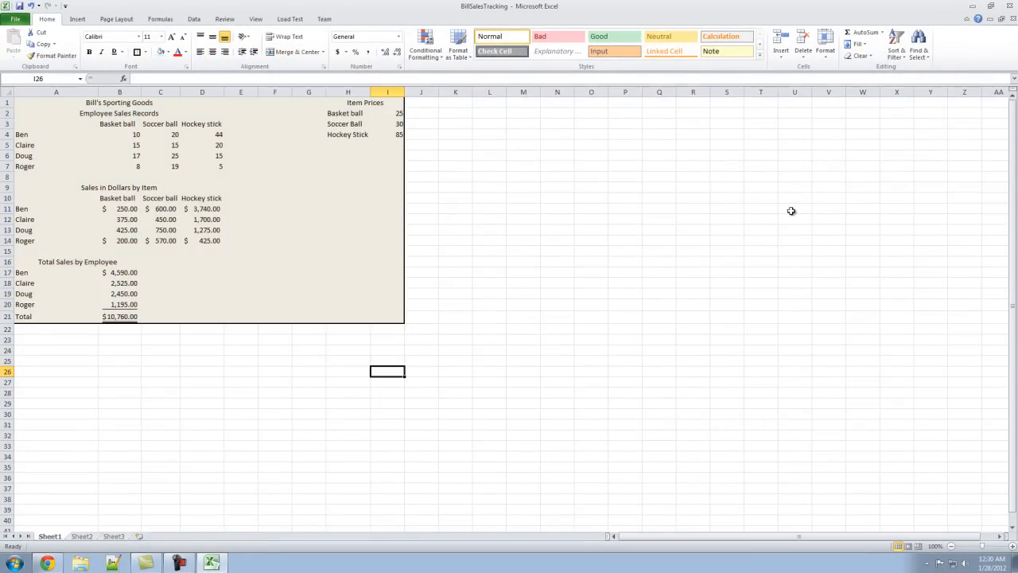
left_click_drag(370, 103, 370, 123)
left_click(256, 211)
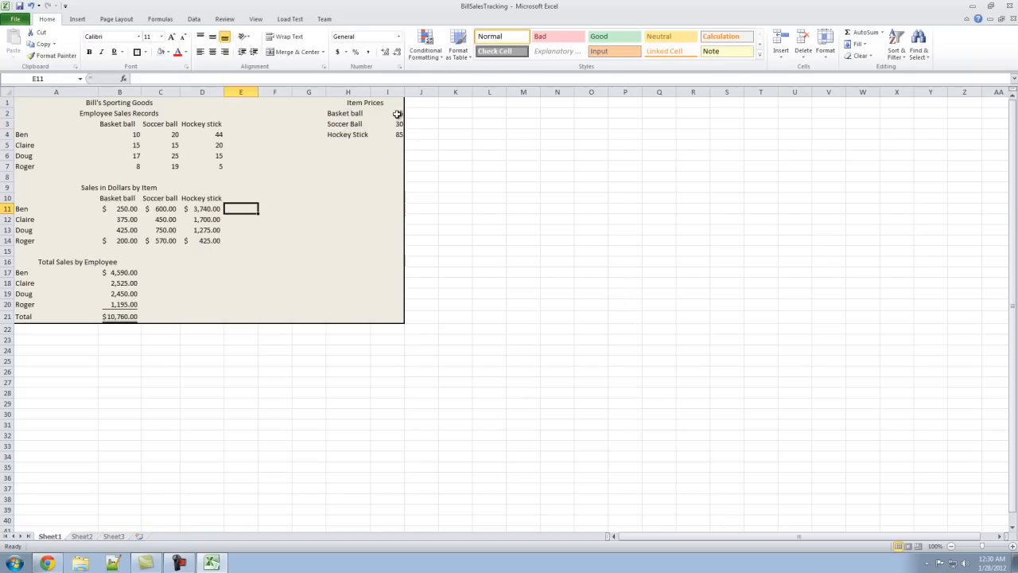
- Format the item prices in I2:I4 with the dollar Accounting format and no decimal places
left_click_drag(397, 114, 398, 131)
left_click(337, 51)
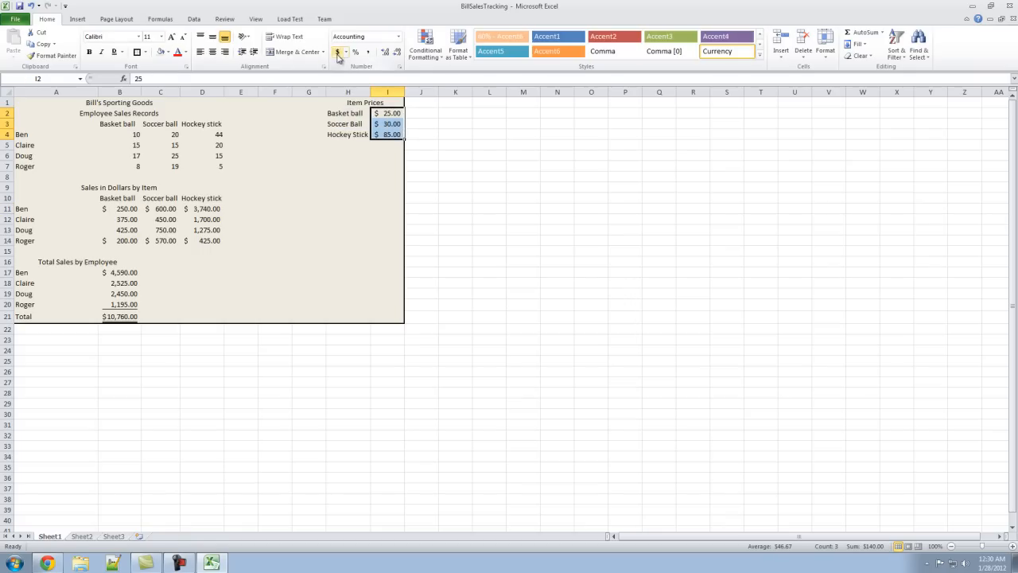
left_click(386, 55)
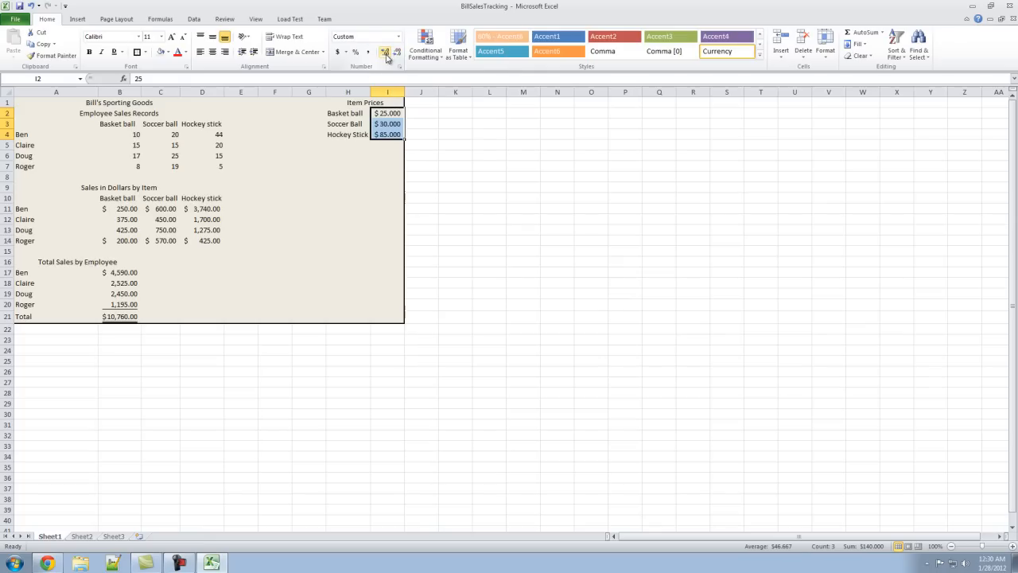
left_click(394, 54)
left_click(395, 55)
left_click(396, 52)
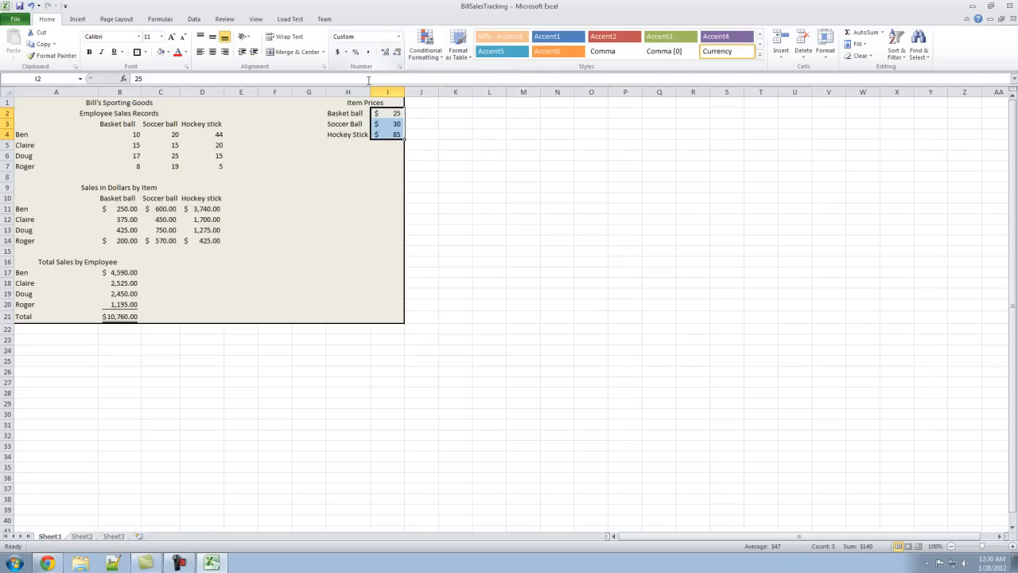
- Remove the decimal places from the sales figures in B11:D14 and B17:B21
left_click_drag(134, 209, 201, 239)
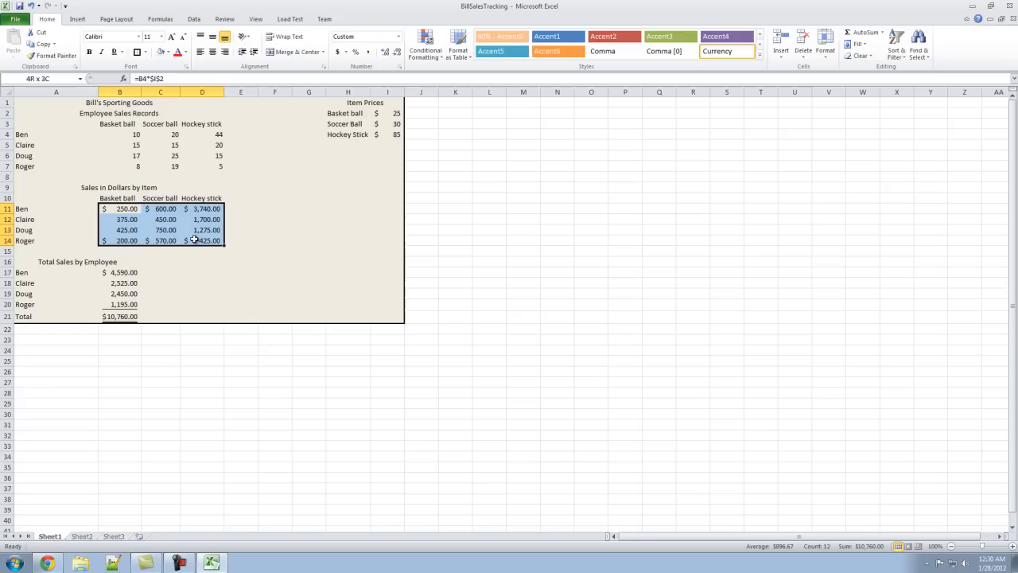
left_click(395, 52)
left_click(395, 52)
left_click_drag(121, 273, 125, 312)
left_click(397, 56)
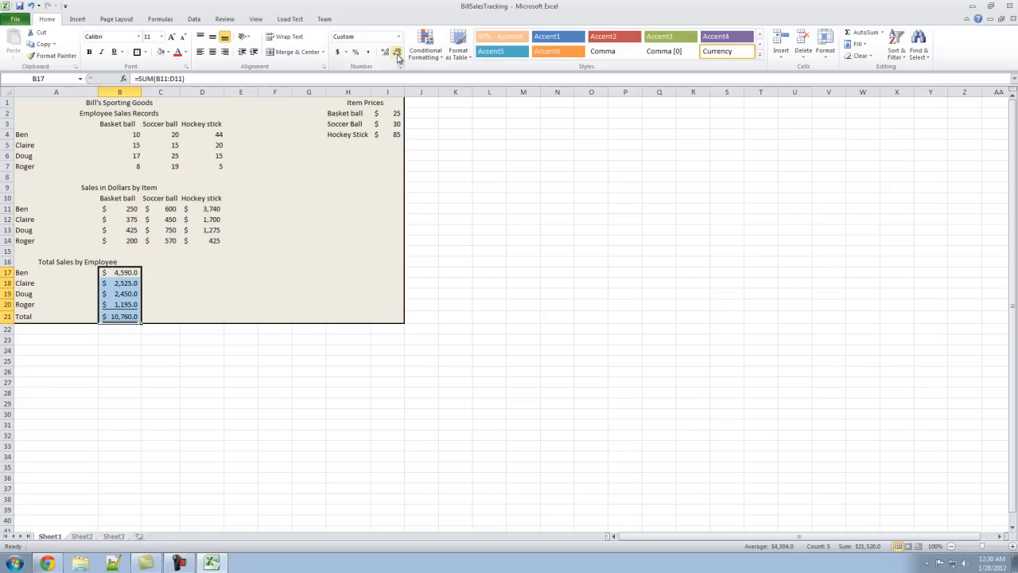
left_click(397, 56)
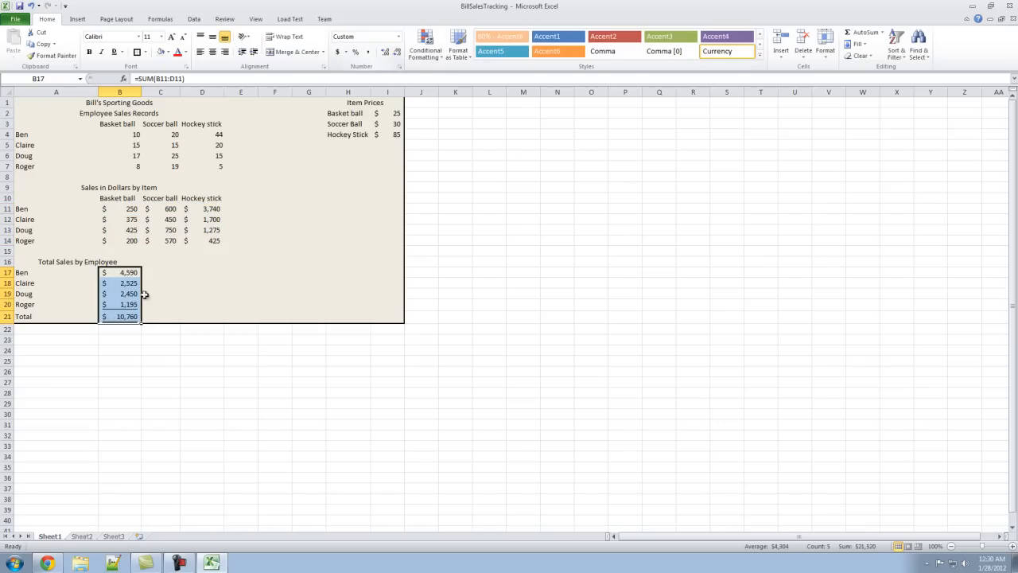
left_click(332, 282)
left_click(261, 294)
- Reapply comma style to the middle sales rows in B12:D13 and to the employee totals in B18:B20
left_click_drag(129, 218, 211, 230)
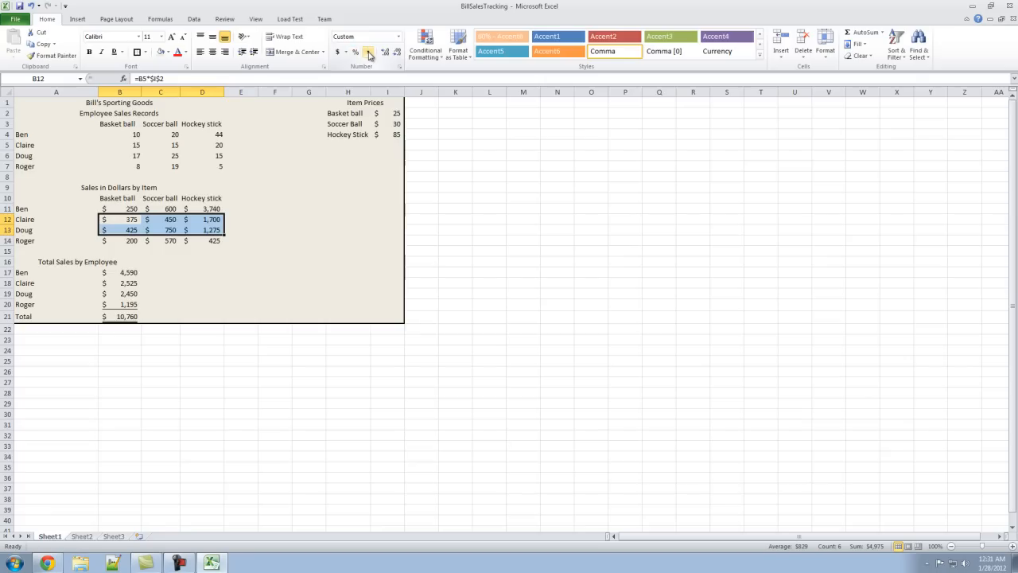
left_click(369, 53)
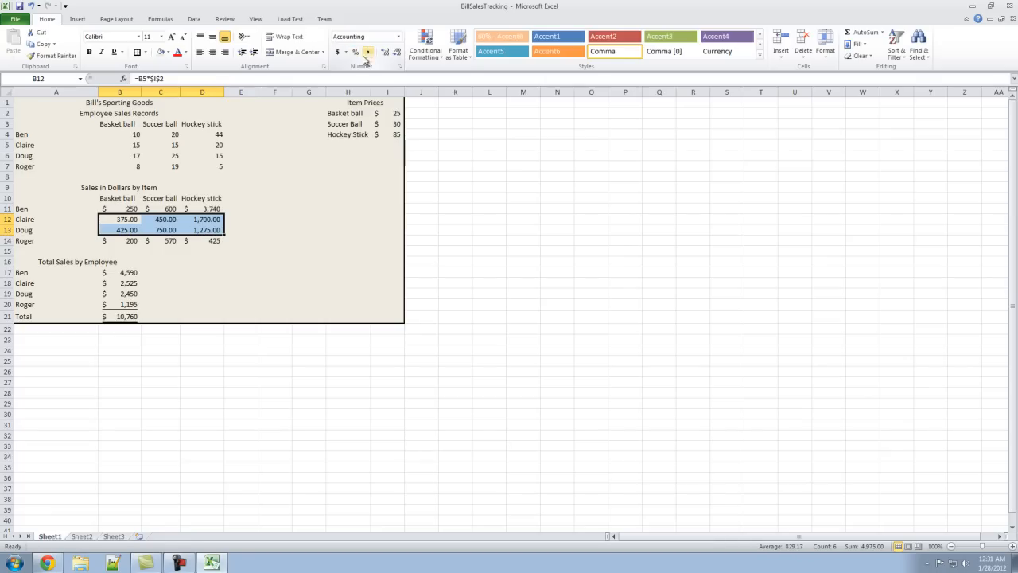
left_click(121, 286)
left_click_drag(121, 290, 123, 305)
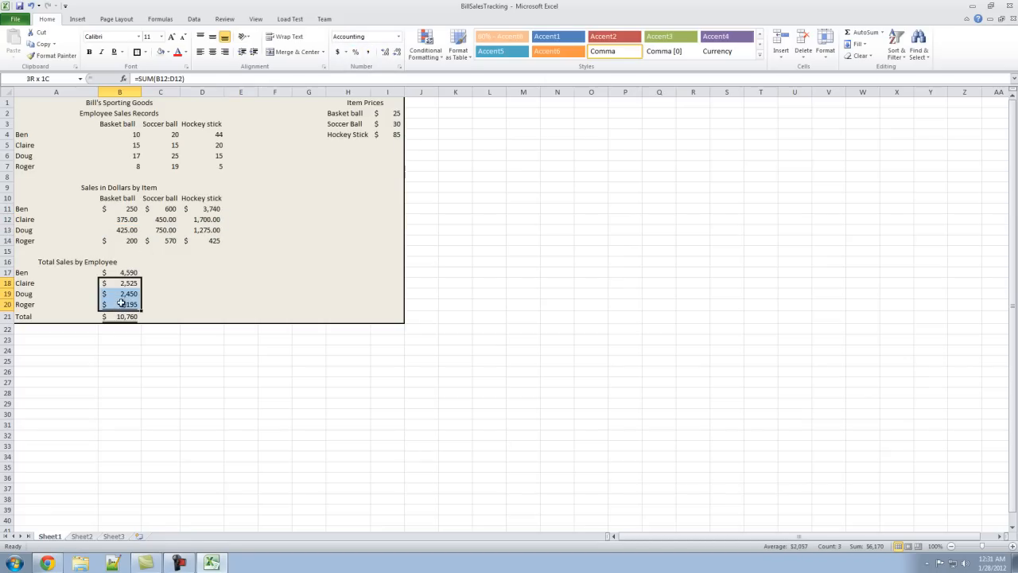
left_click(369, 53)
left_click(246, 282)
left_click(352, 259)
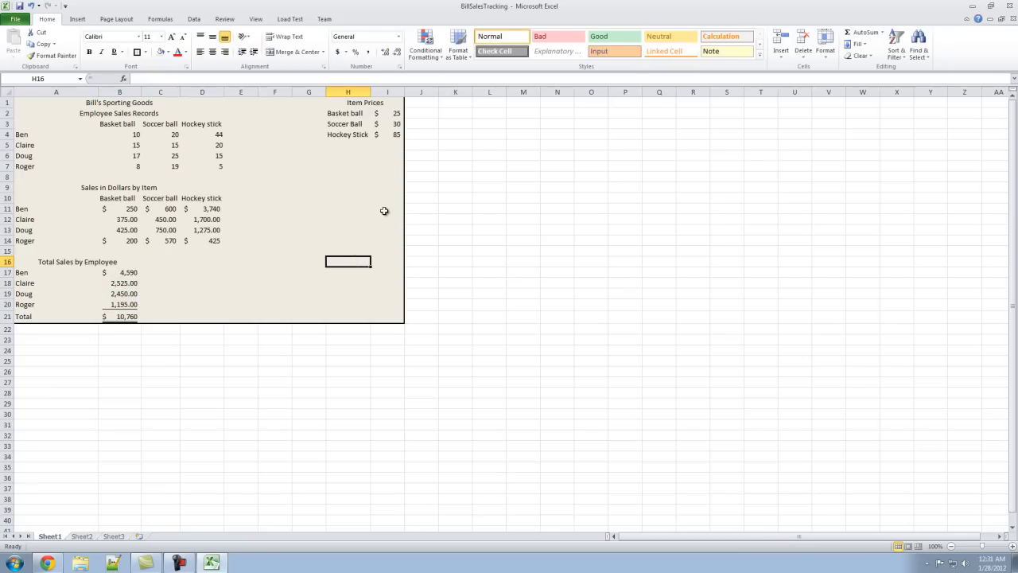
- Bold the Bill's Sporting Goods title in A1 and increase its font by three sizes
left_click_drag(111, 104, 111, 104)
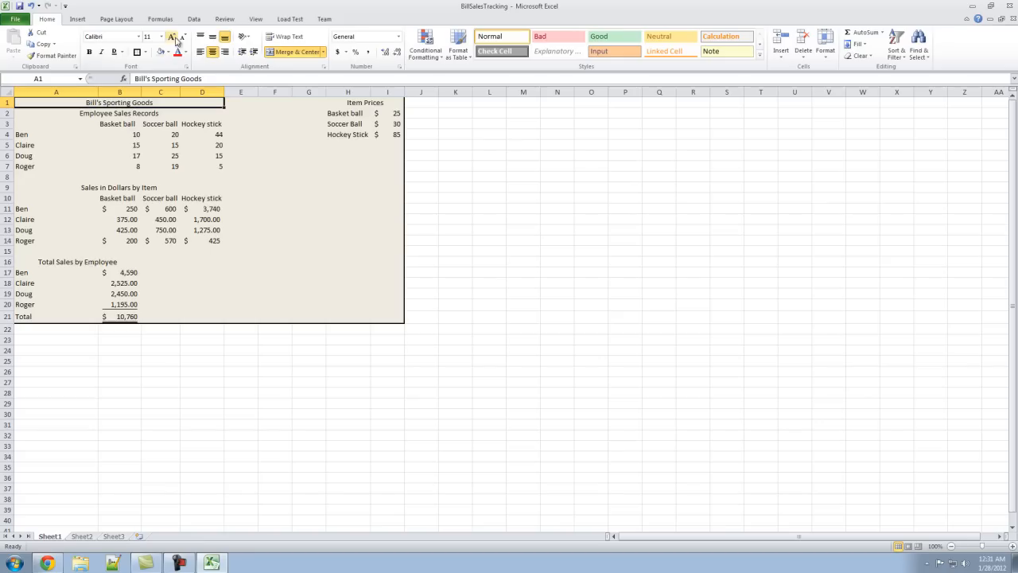
left_click(89, 51)
left_click(173, 38)
left_click(173, 37)
left_click(173, 38)
- Bold the Employee Sales Records title in A2 and increase its font by one size
left_click(102, 117)
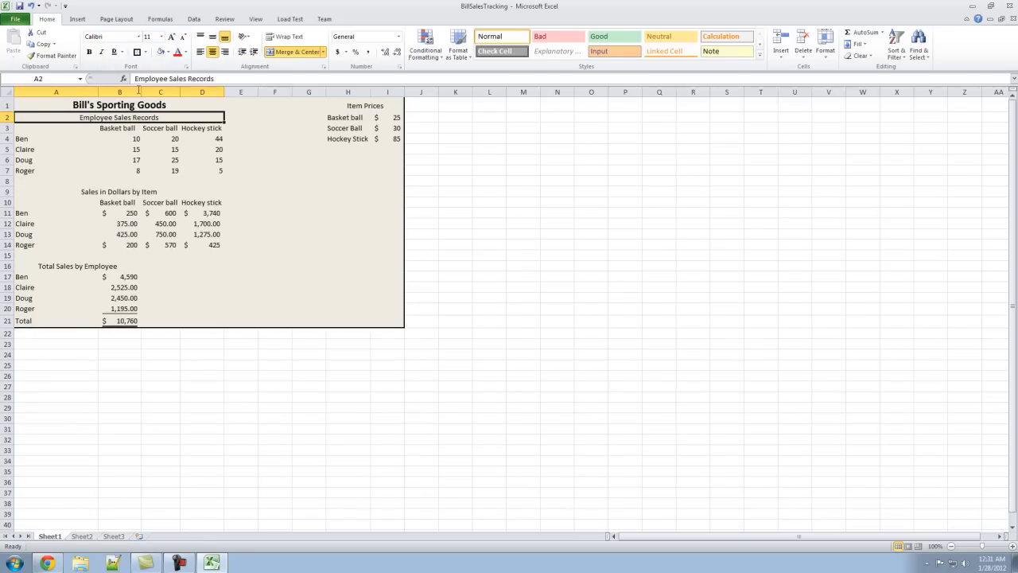
left_click(89, 51)
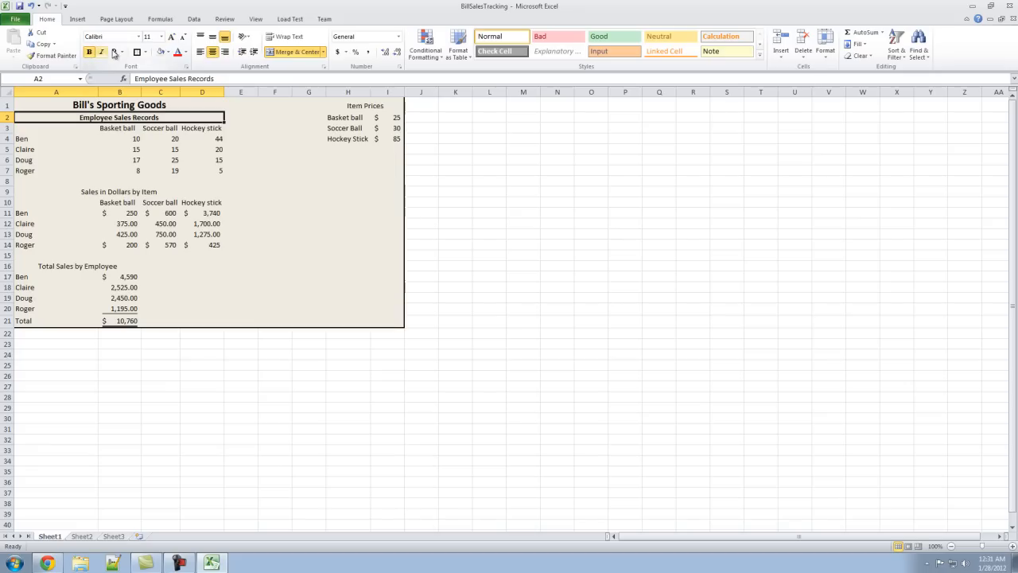
left_click(171, 37)
left_click(146, 172)
- Bold the item column headings in B3:D3
left_click_drag(111, 128, 182, 124)
left_click_drag(108, 131, 199, 128)
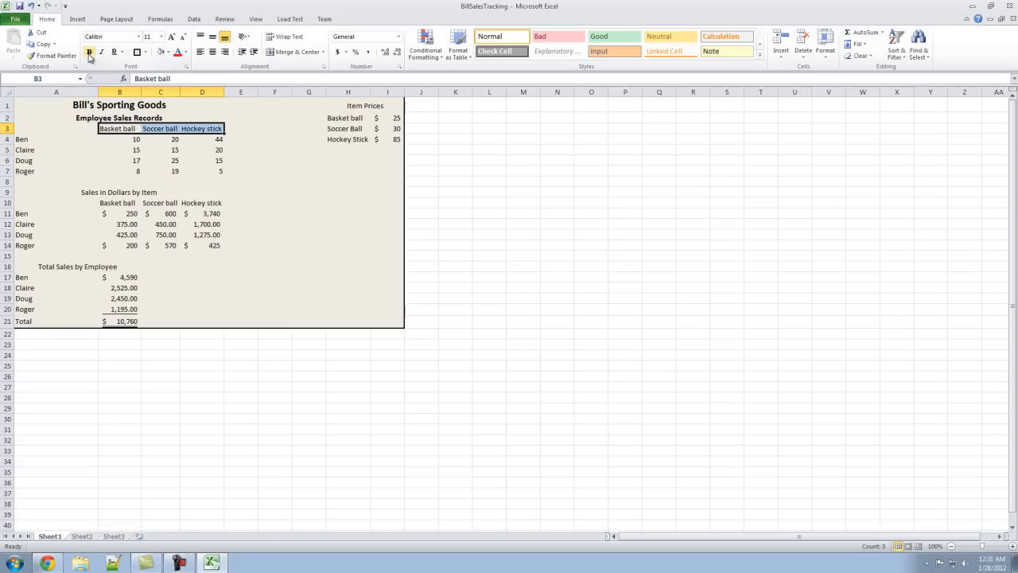
left_click(90, 54)
- Bold the titles in A9, H1 and A16 together with the item headings in B10:D10
left_click(101, 193)
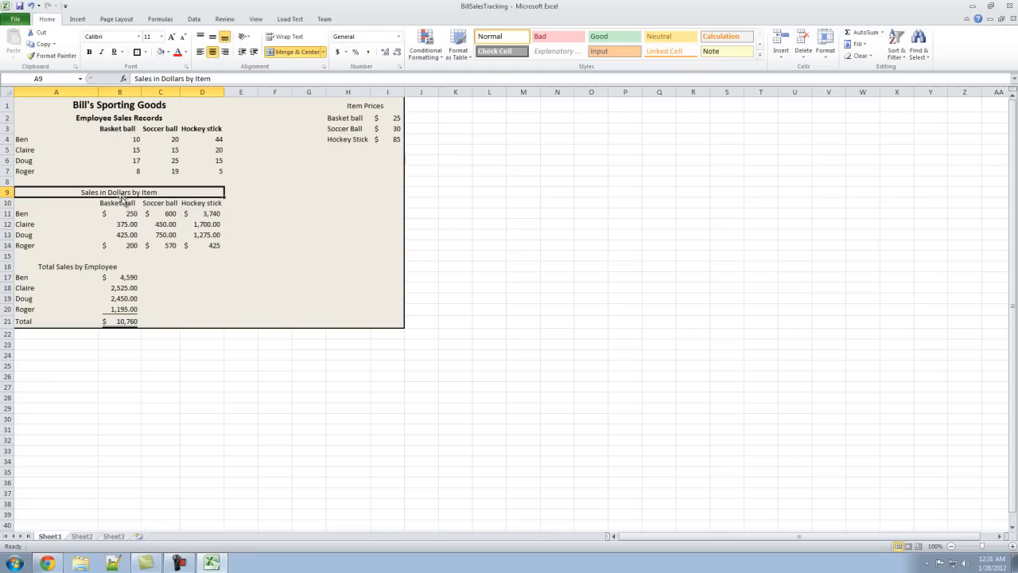
left_click(125, 204)
left_click(122, 193)
left_click_drag(115, 204, 201, 205)
left_click(385, 100, "ctrl")
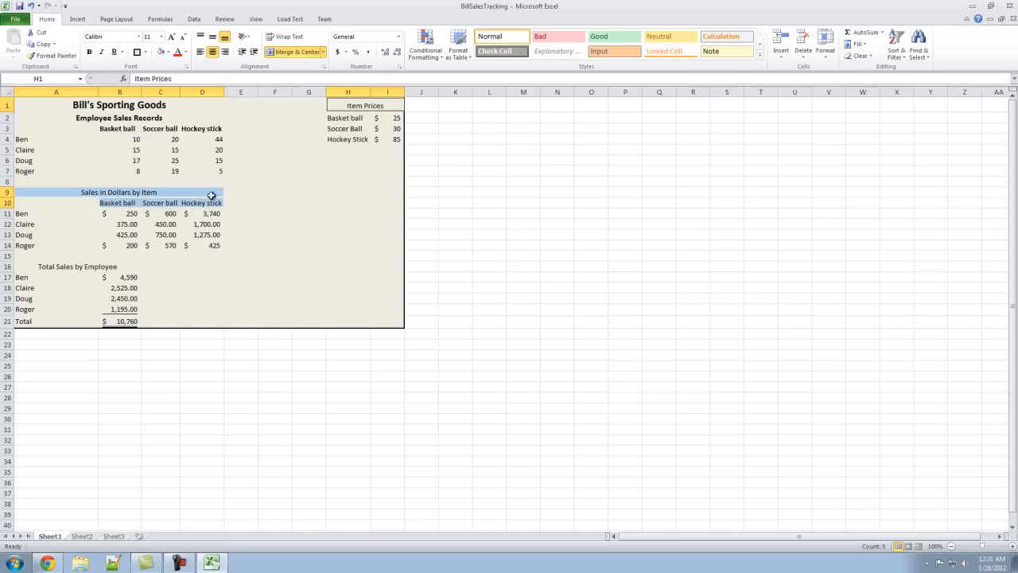
left_click(84, 267, "ctrl")
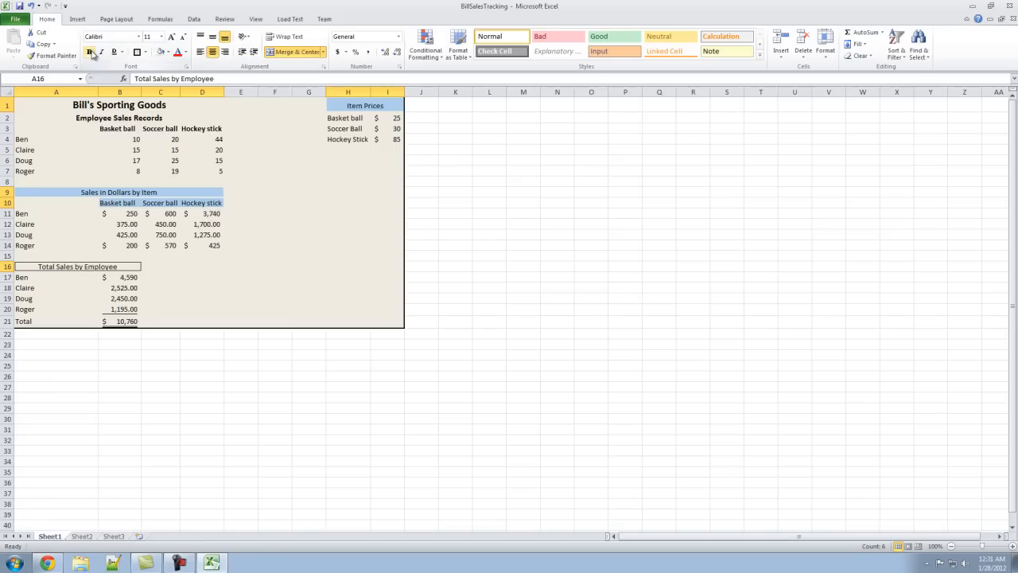
left_click(262, 286)
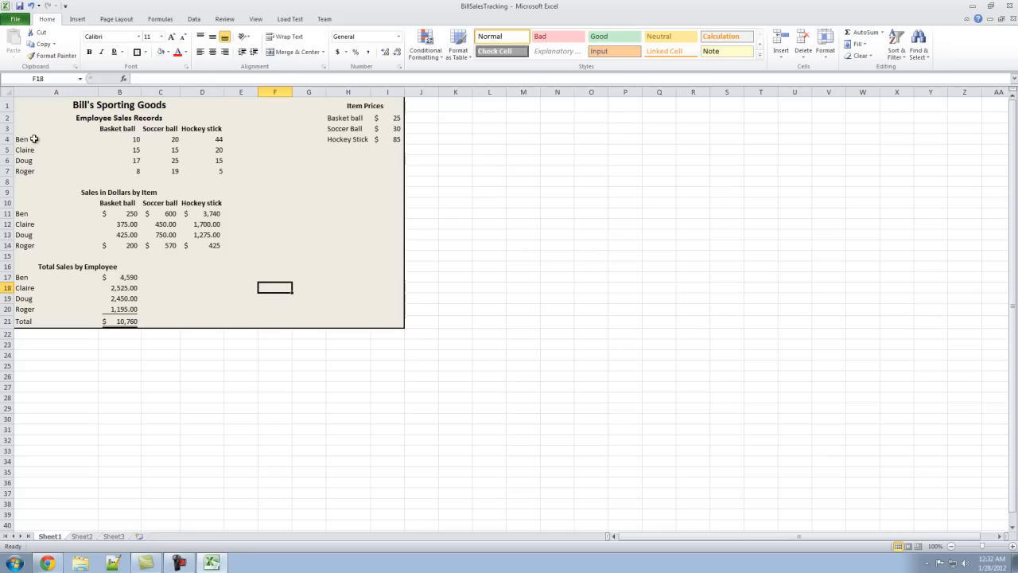
- Italicize the employee names in A4:A7, A11:A14 and A17:A20
left_click_drag(34, 138, 34, 168)
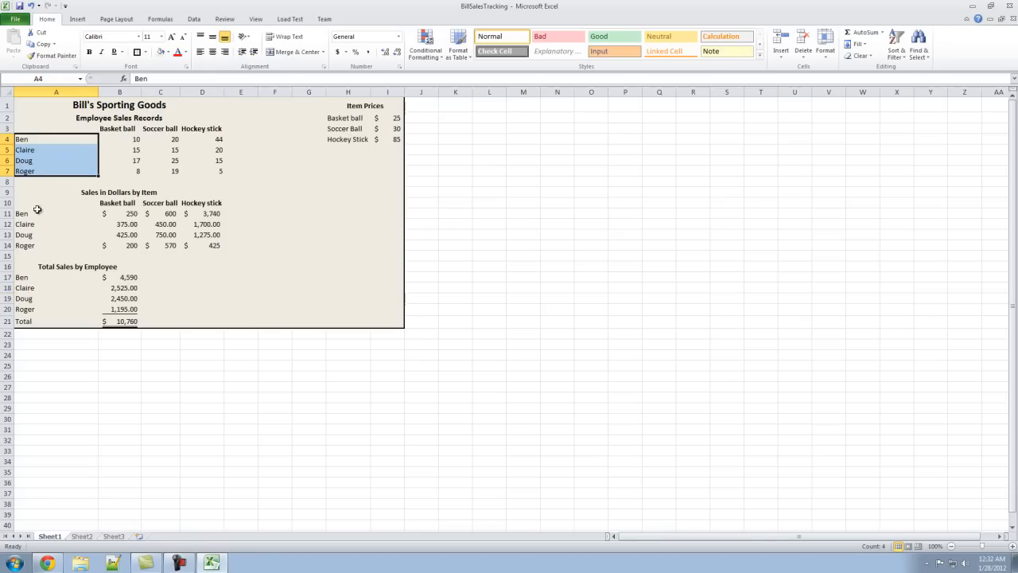
left_click_drag(32, 214, 32, 245)
left_click_drag(26, 280, 22, 309)
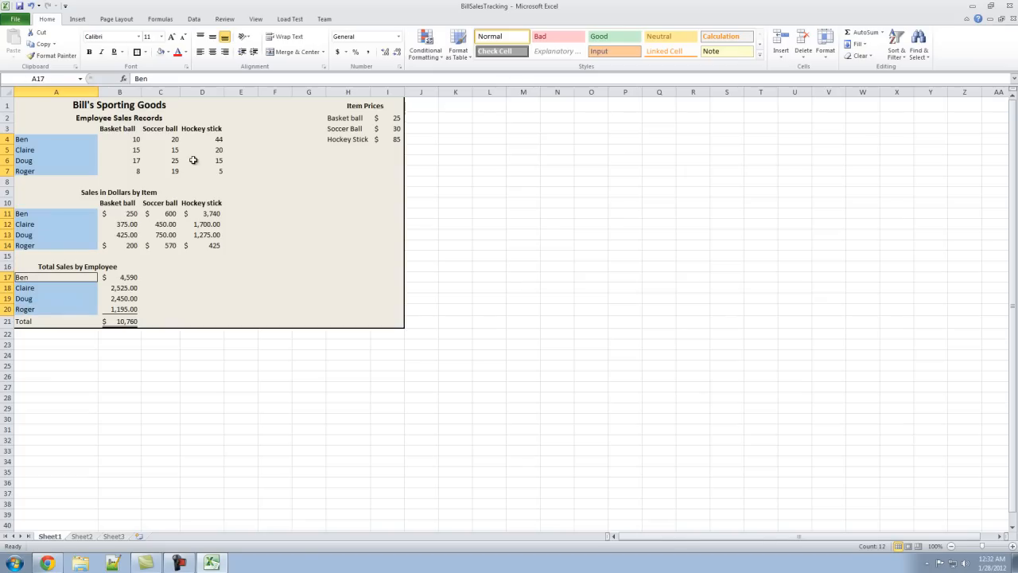
left_click(102, 51)
left_click(239, 310)
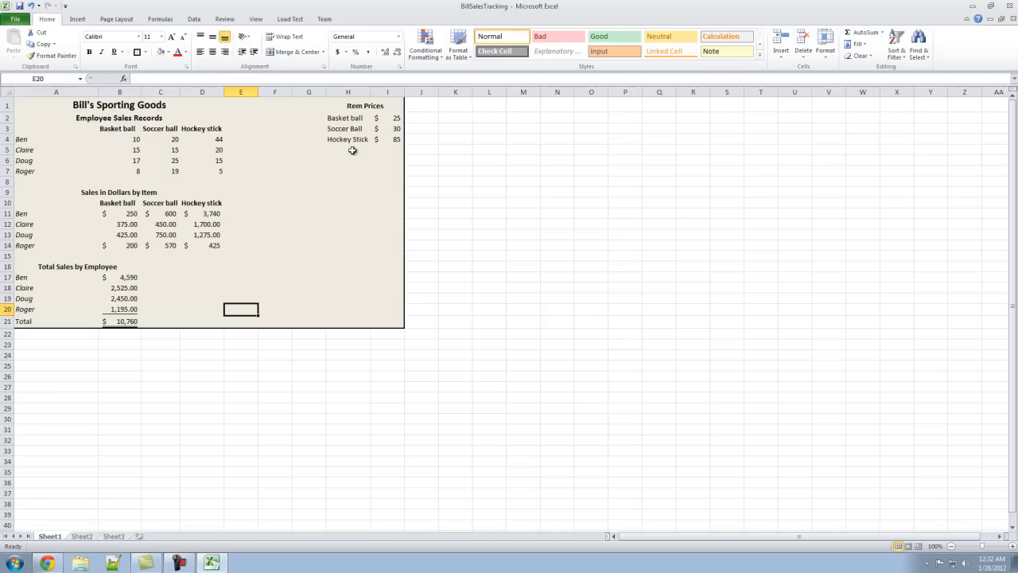
- Search the clip art for "soccer ball" and insert the orange and blue ball picture at cell F11
left_click(288, 213)
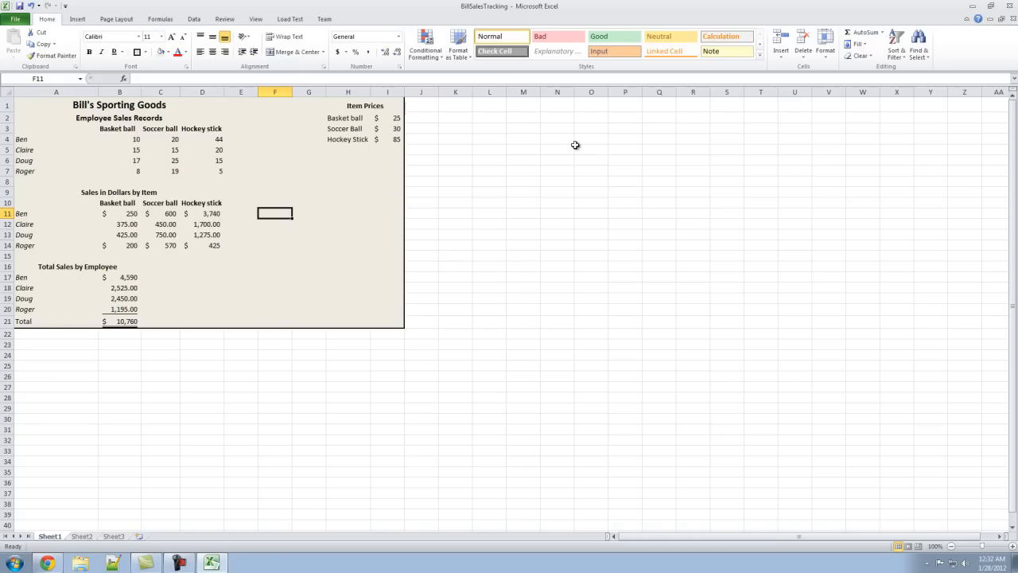
left_click(82, 20)
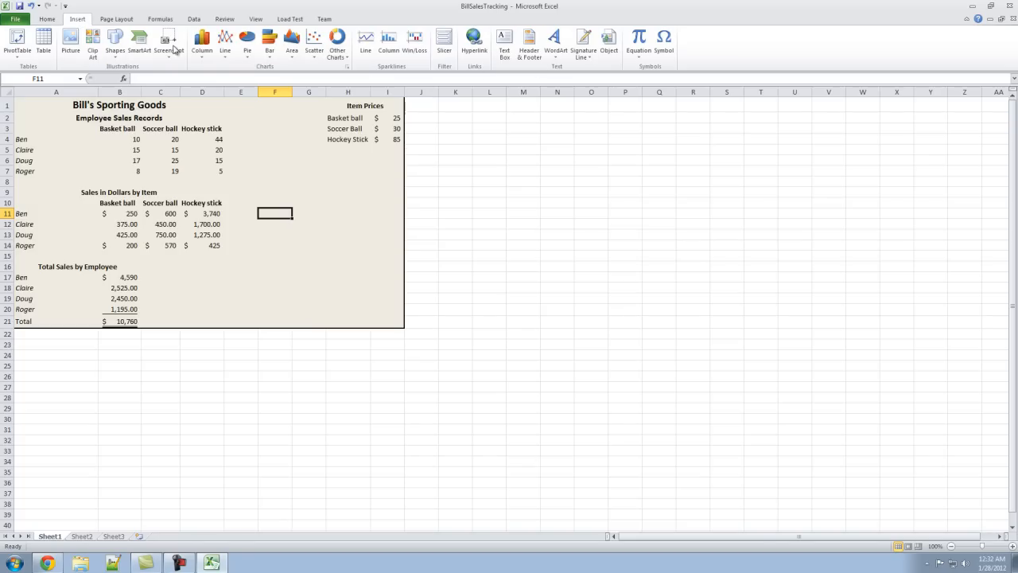
left_click(94, 59)
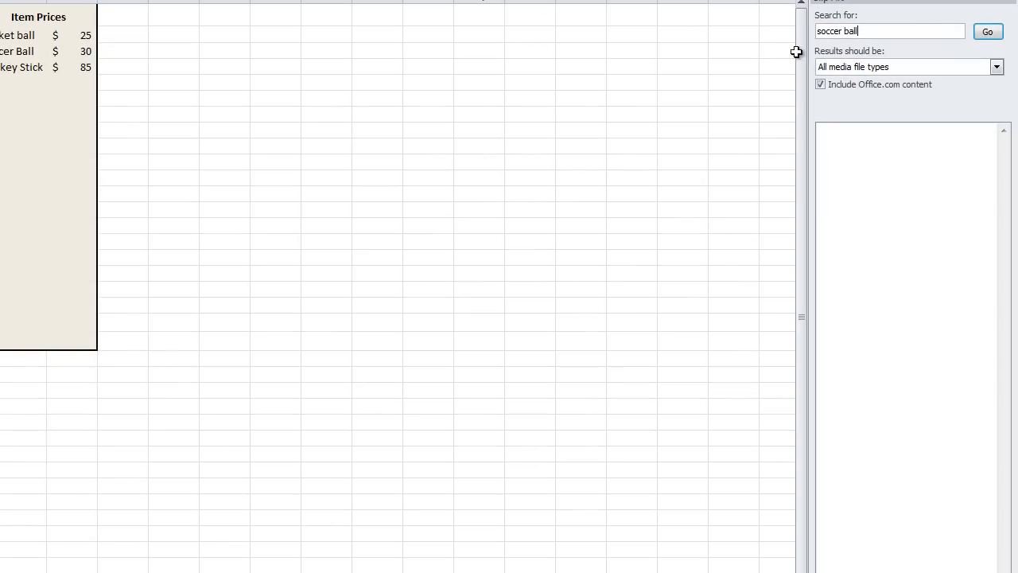
left_click_drag(896, 35, 497, 2)
type("soc")
left_click(987, 32)
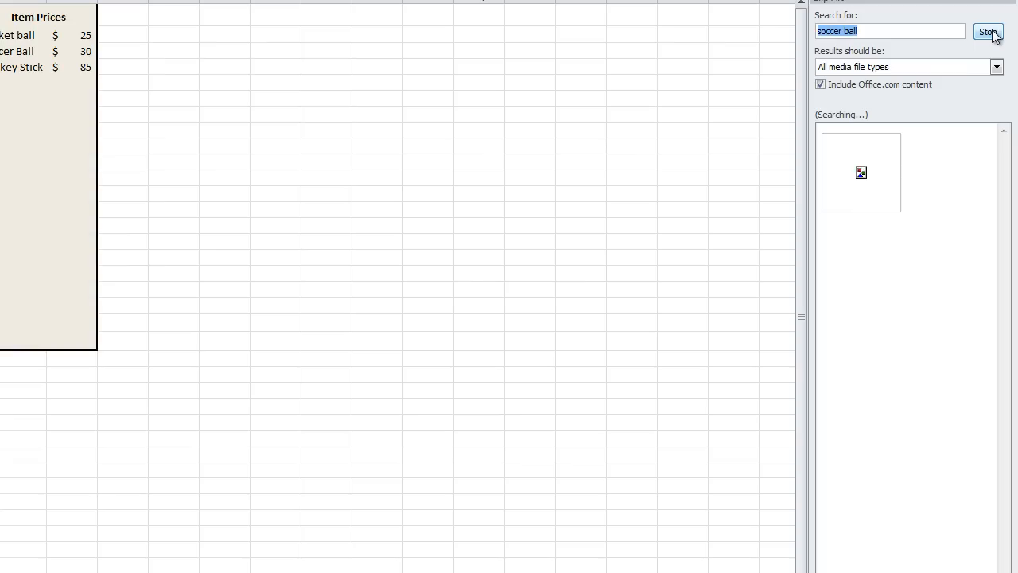
mouse_move(1003, 155)
left_mouse_down()
mouse_move(1013, 275)
mouse_move(1007, 155)
left_mouse_up()
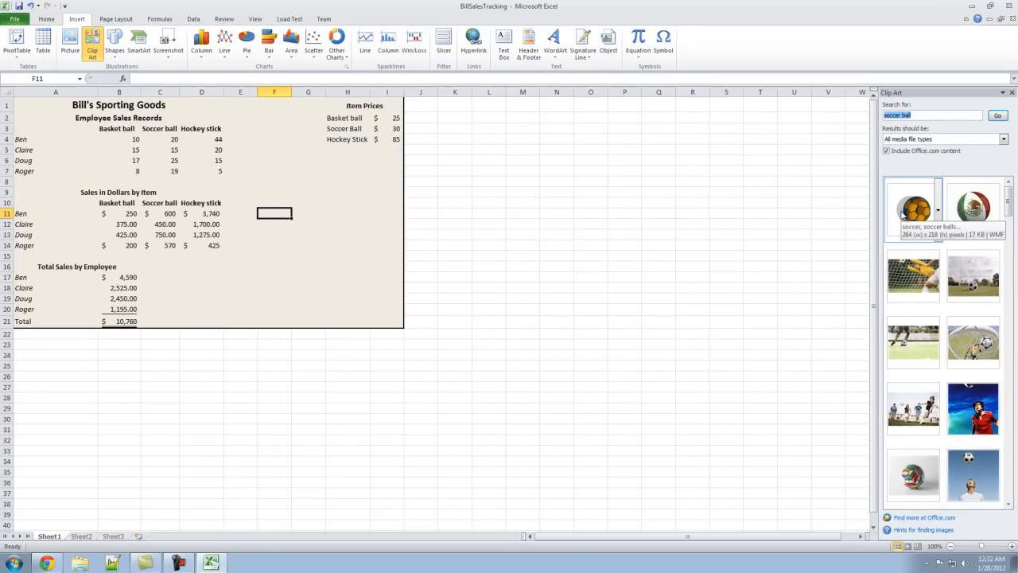
left_click(902, 214)
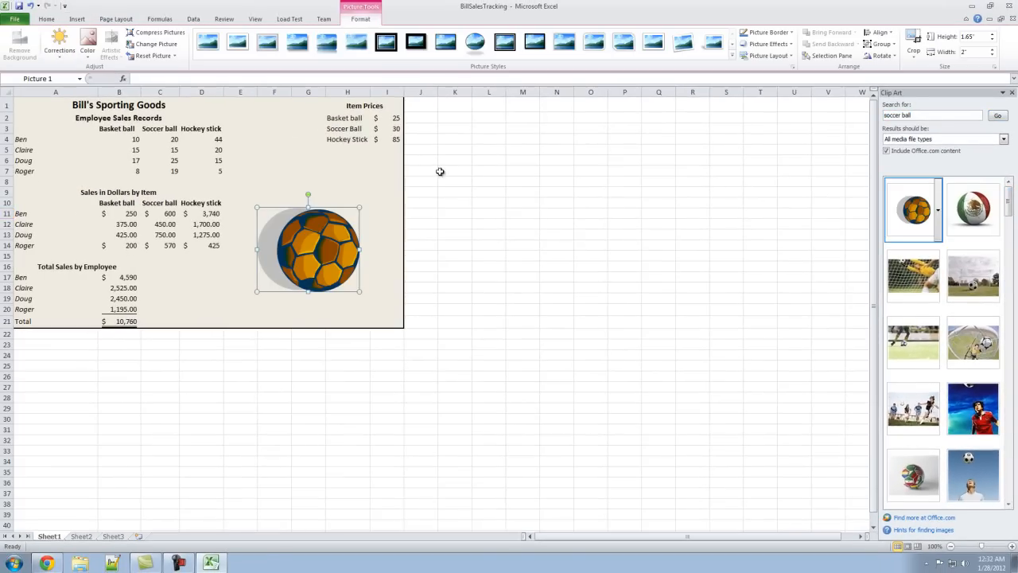
- Move and enlarge the ball picture to about 2.73" high by 3.32" wide below the item prices, and close the clip art search
left_click_drag(311, 219, 302, 190)
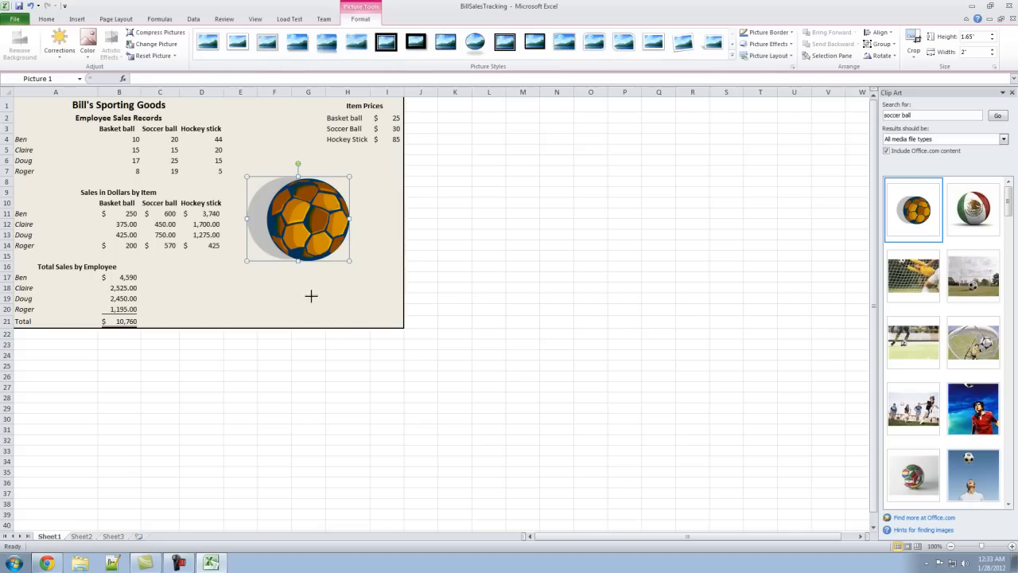
left_click_drag(365, 305, 405, 306)
left_click_drag(326, 268, 358, 272)
left_click_drag(233, 186, 231, 187)
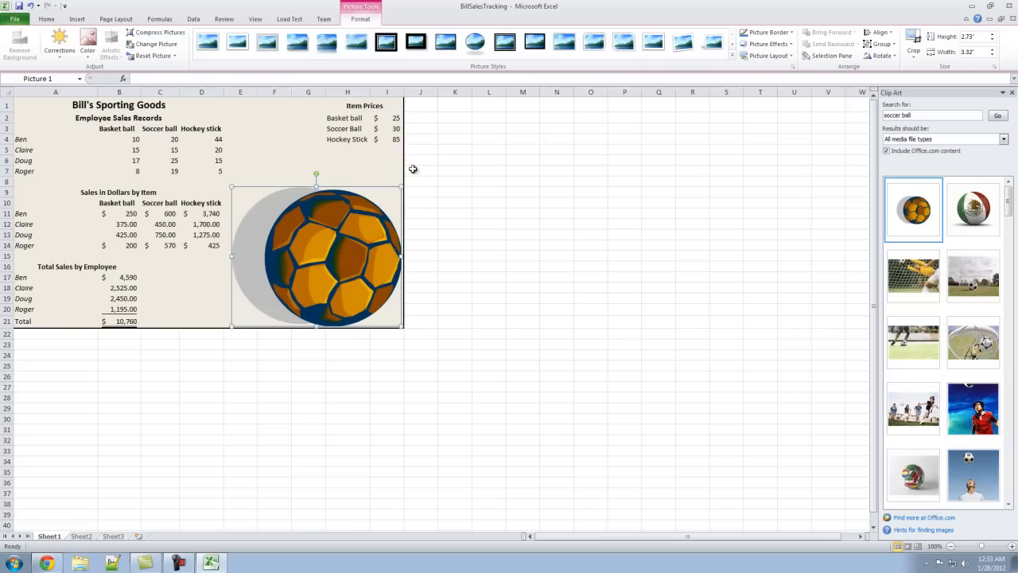
left_click(569, 223)
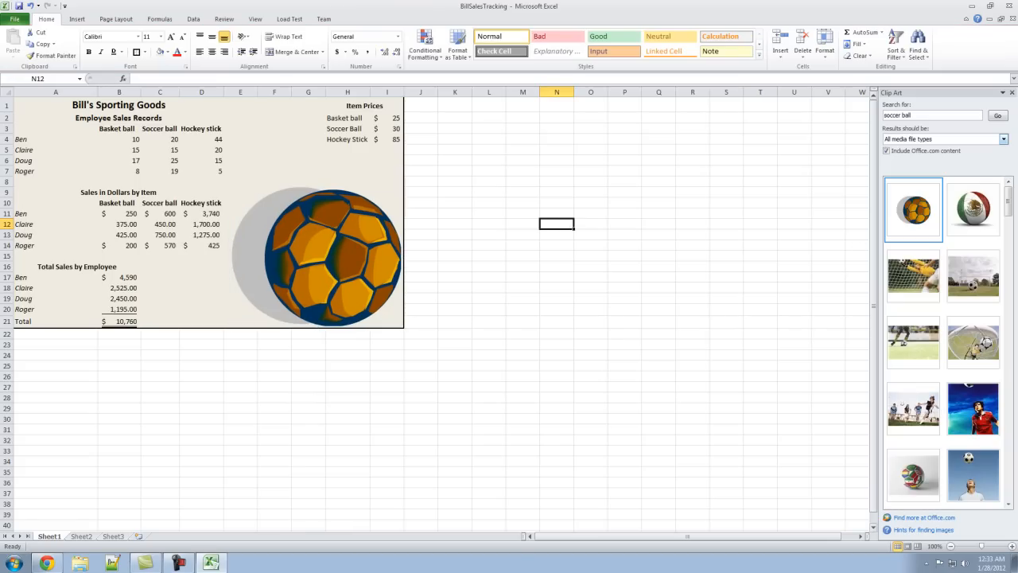
left_click(1011, 92)
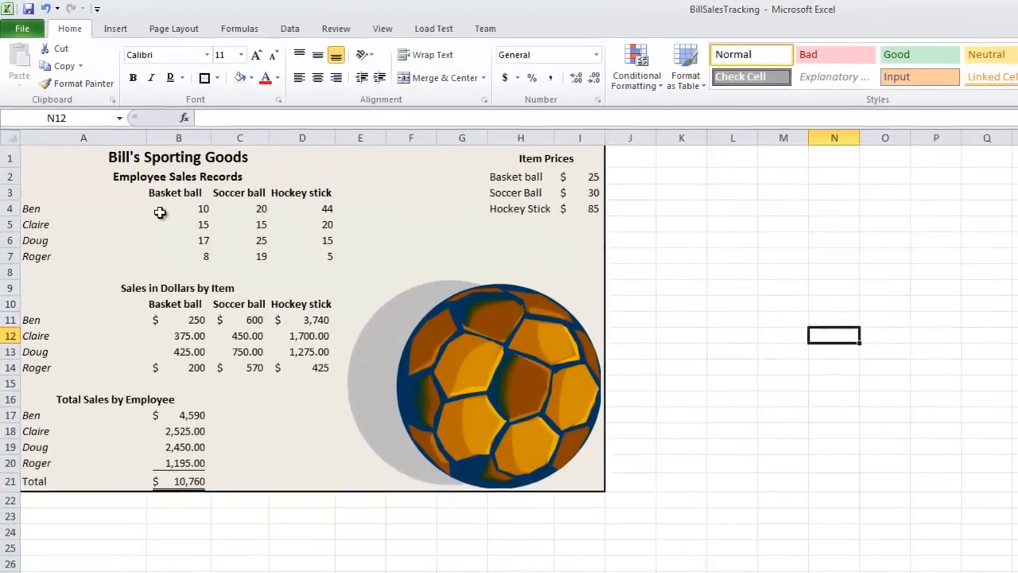
left_click(550, 220)
left_click_drag(265, 355, 431, 164)
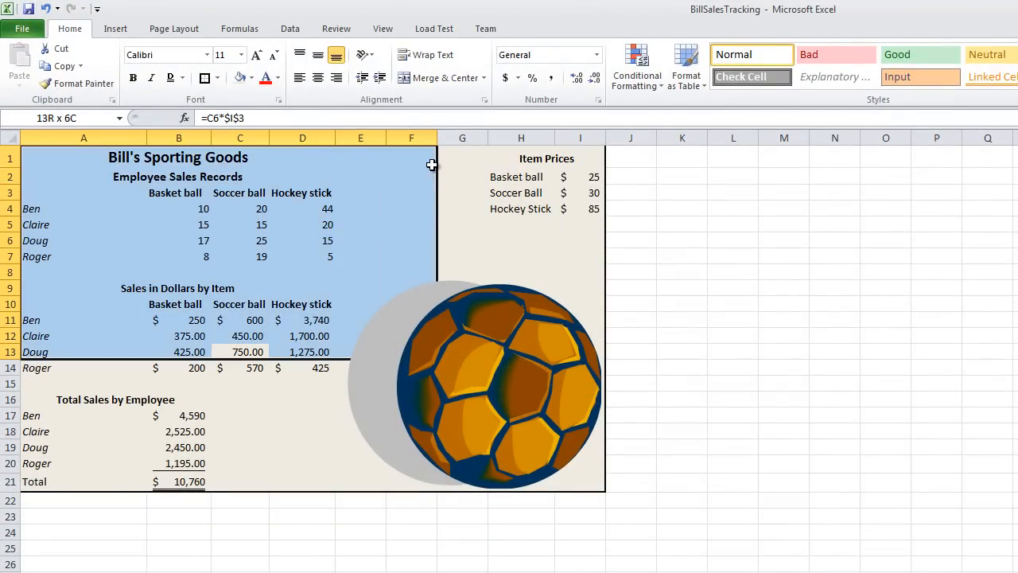
left_click(430, 219)
left_click_drag(302, 306, 252, 438)
left_click(246, 437)
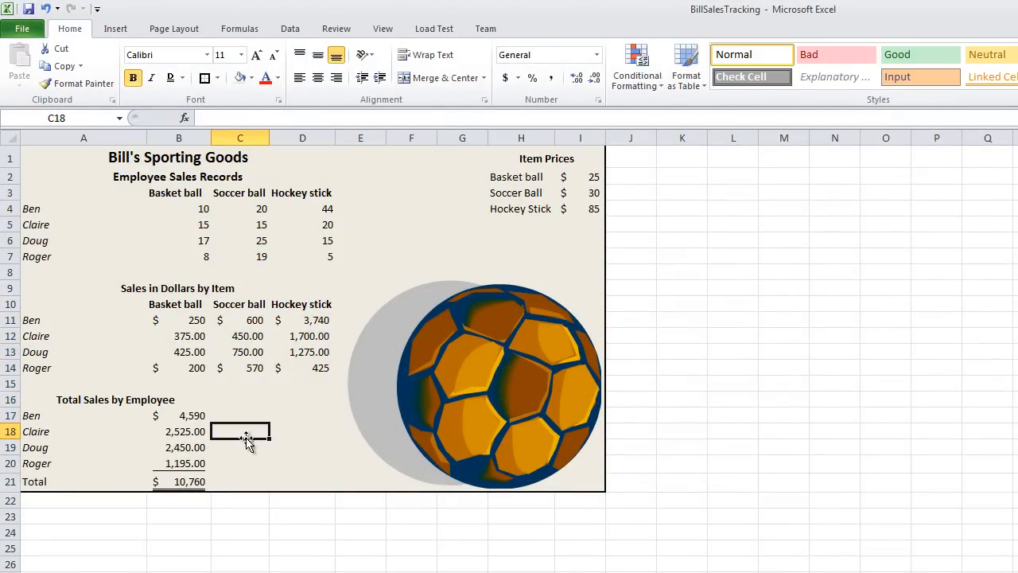
left_click(176, 159)
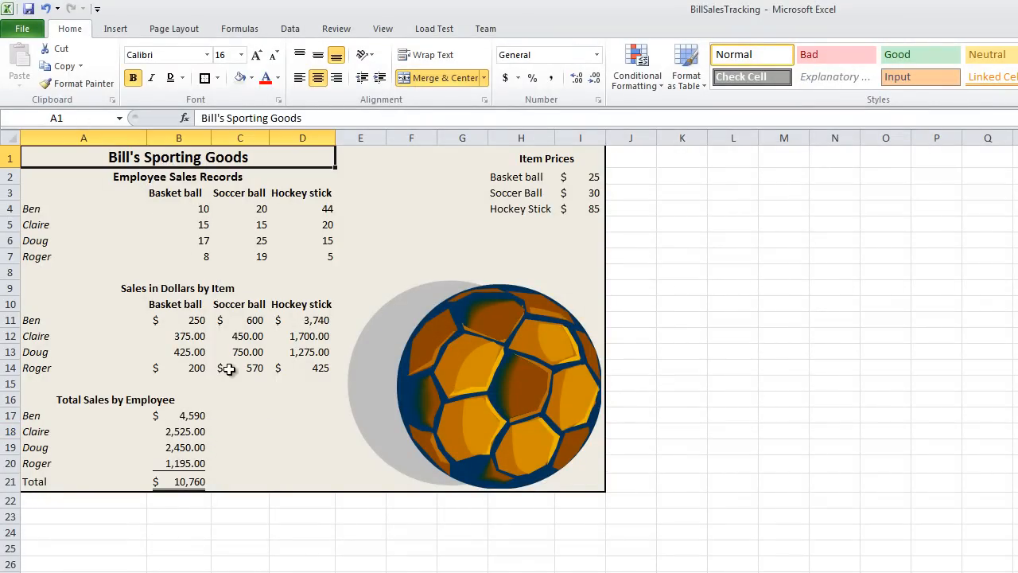
left_click(199, 209)
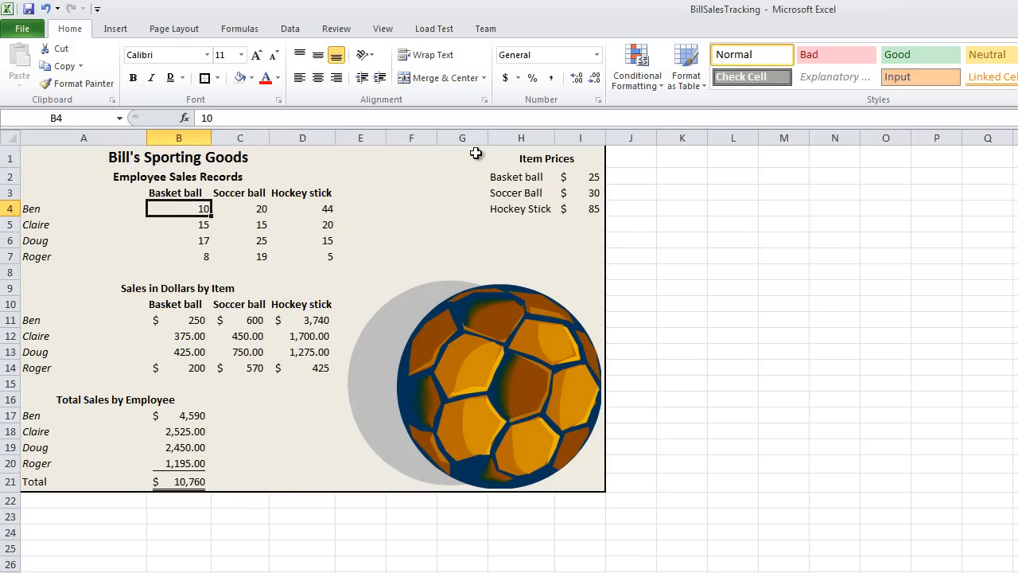
left_click(243, 227)
left_click(279, 257)
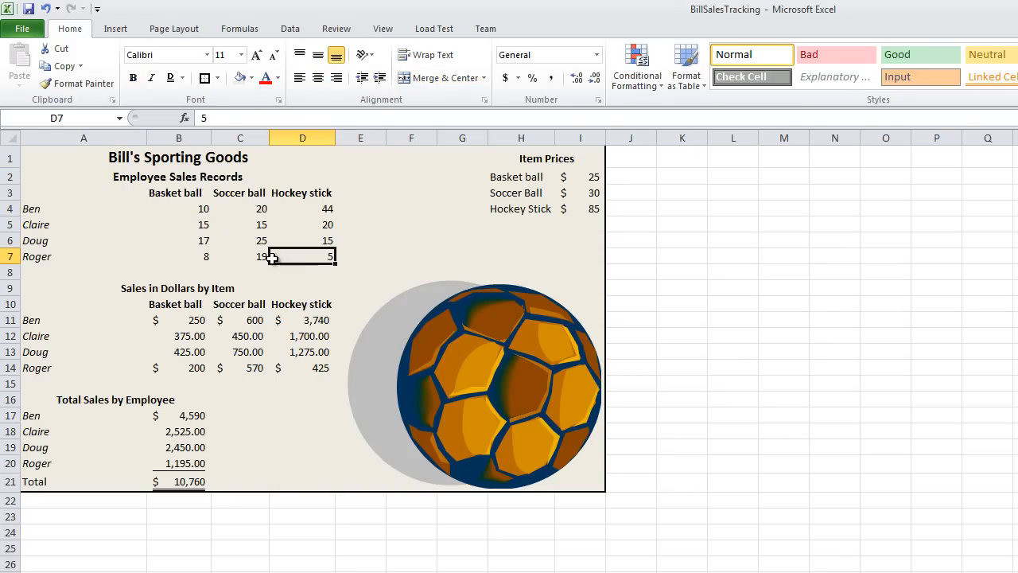
- Set the basket ball quantity in B4 to 20 and check the formula in B11
left_click(183, 212)
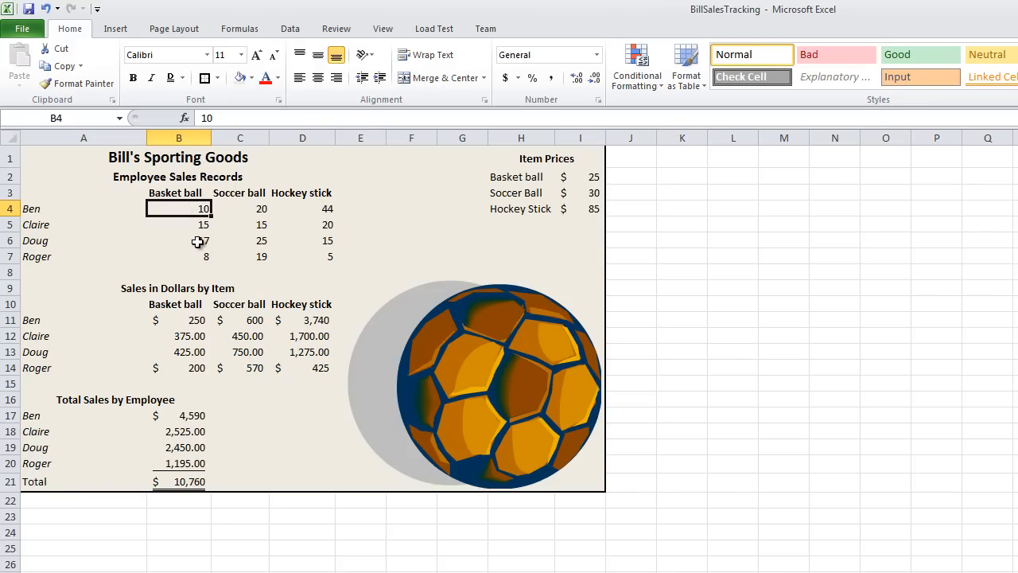
type("20")
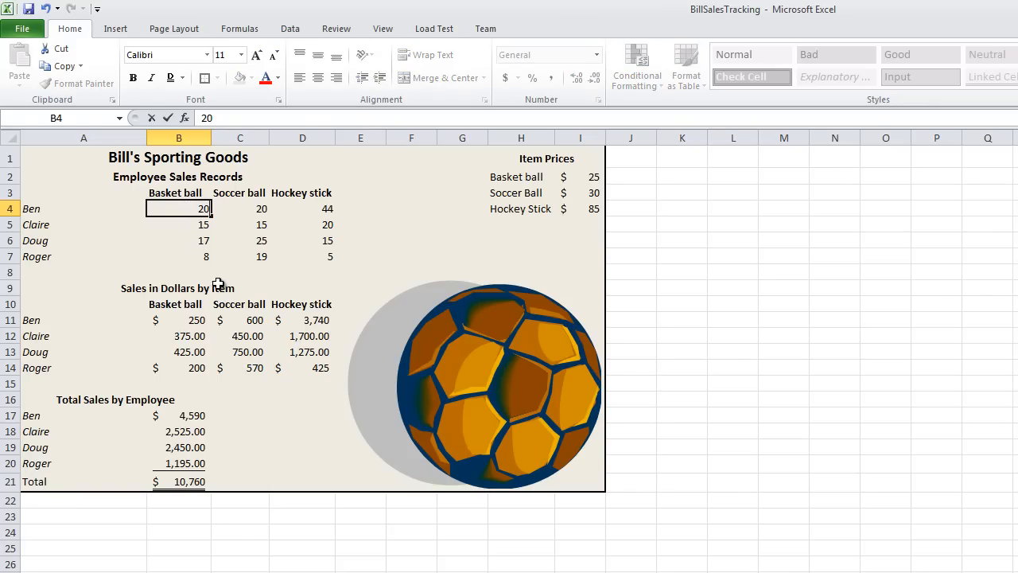
key("Return")
left_click(205, 322)
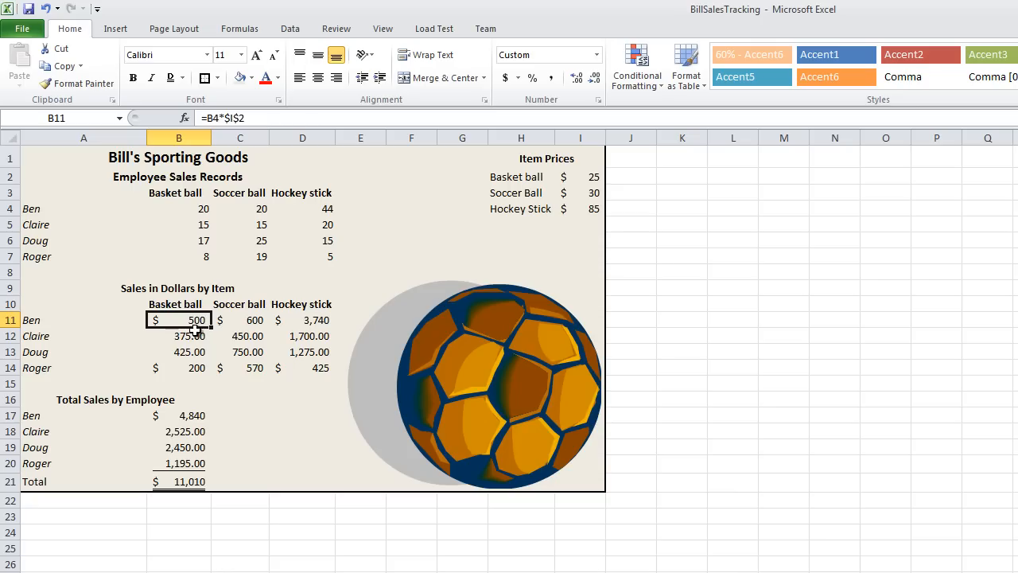
- Set the basket ball quantity in B5 to 50 and check the formulas in B12 and the total in B21
left_click(206, 223)
type("50")
key("Return")
left_click(203, 336)
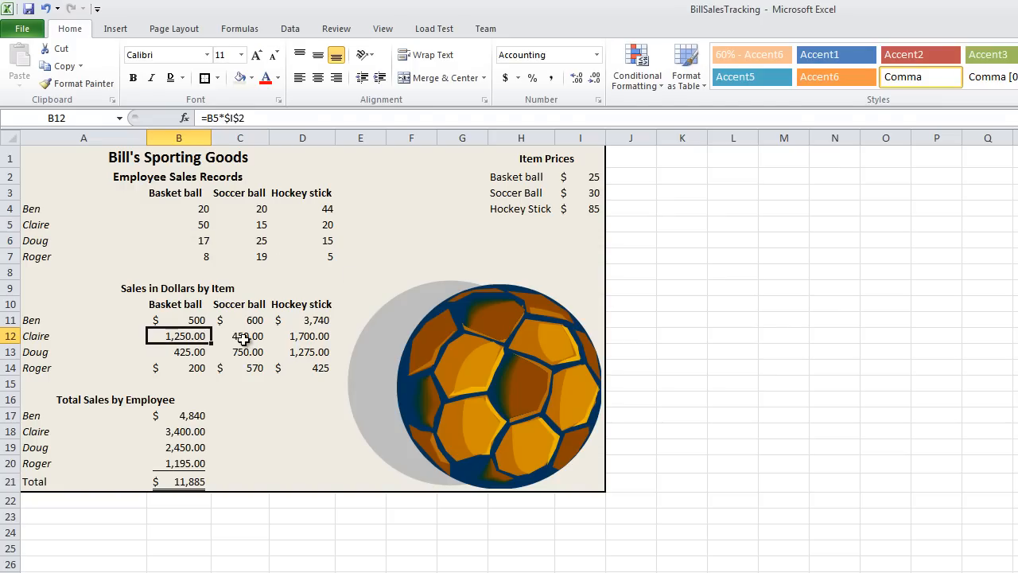
left_click(169, 482)
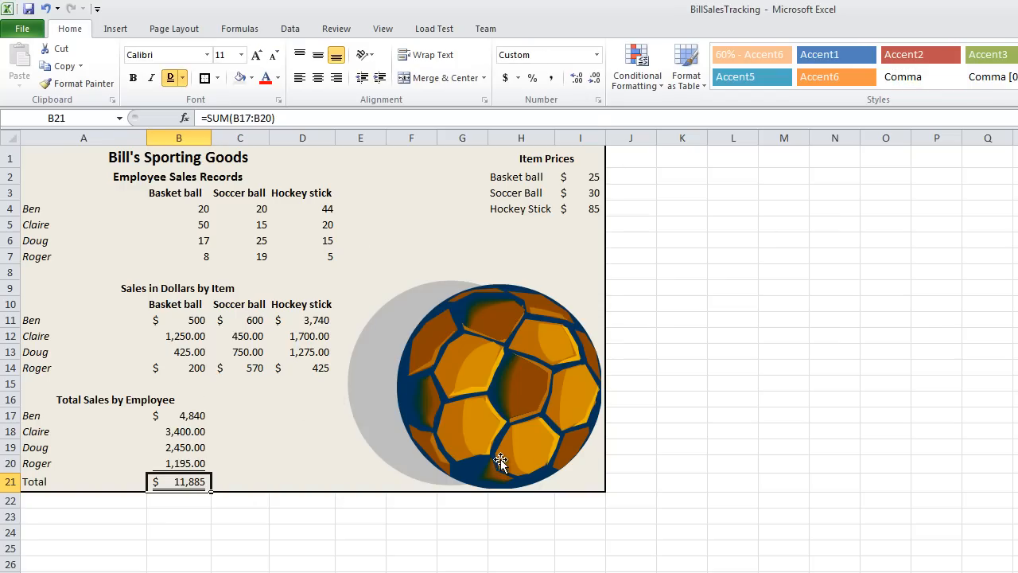
- Save the BillSalesTracking workbook under its existing name
left_click(863, 497)
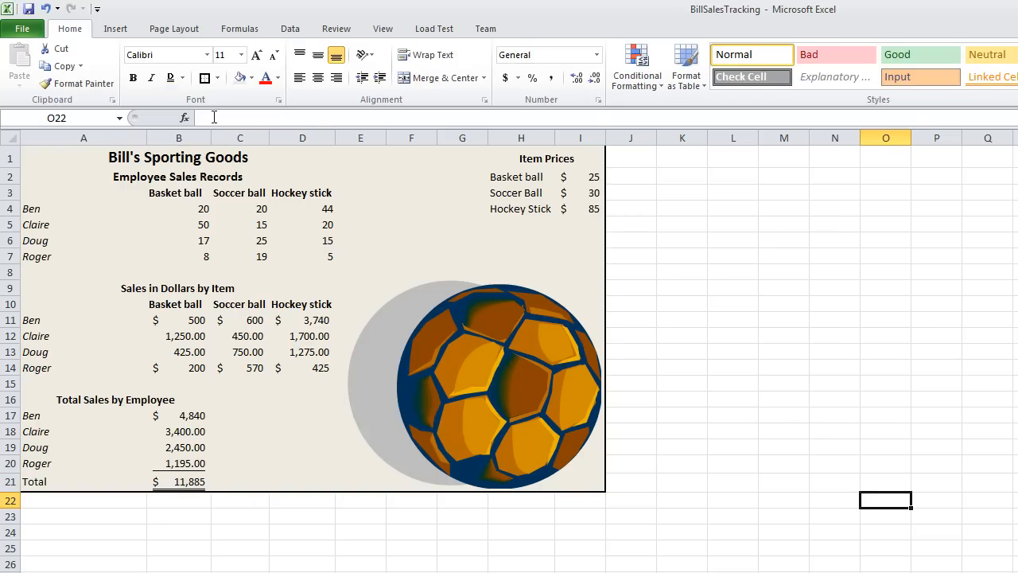
left_click(22, 30)
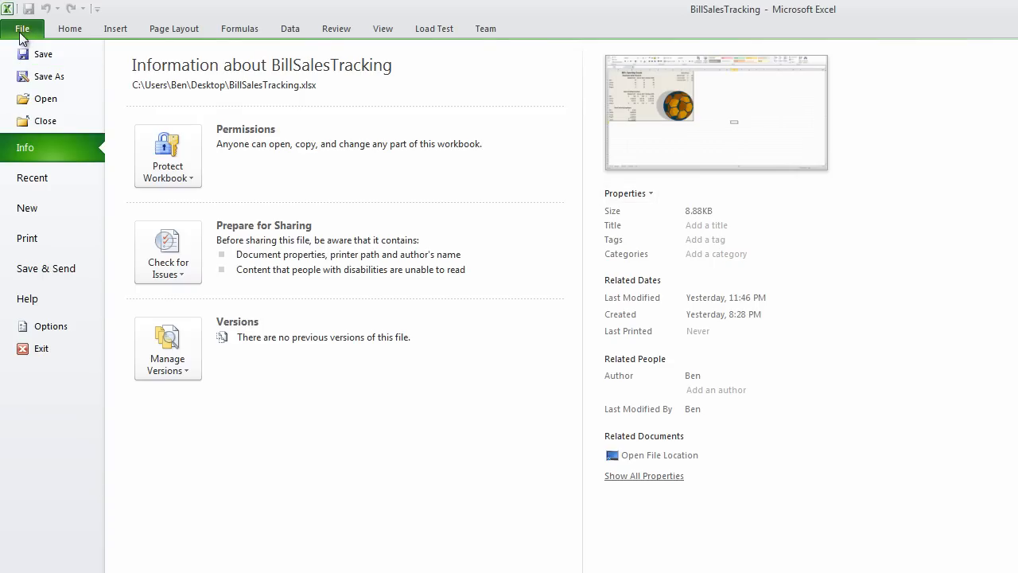
left_click(45, 54)
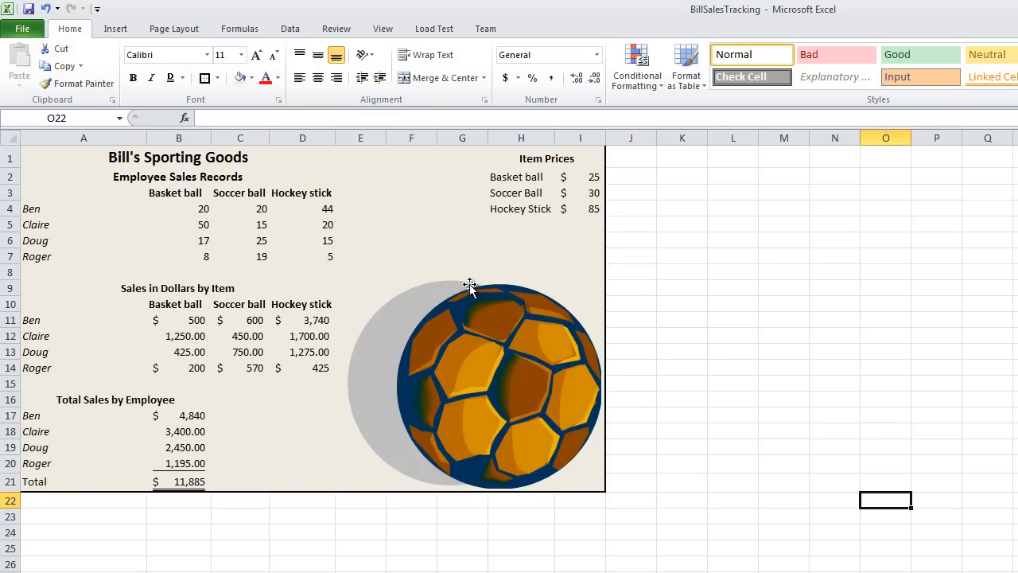
left_click(583, 229)
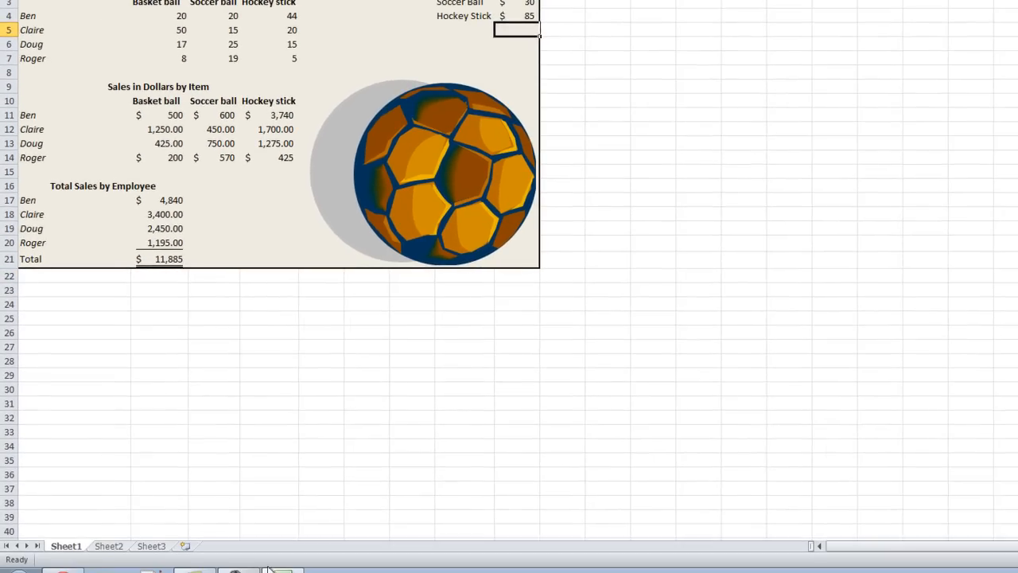